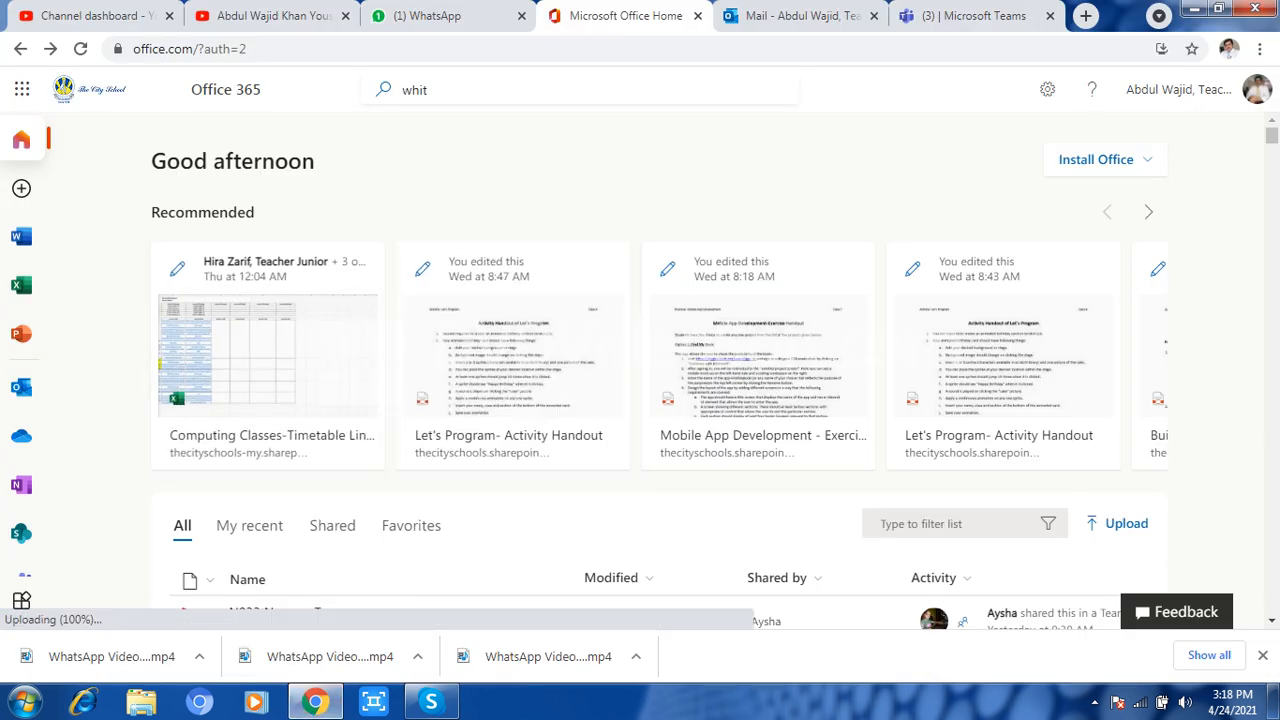
Step: Search Office 365 for whit and launch the Whiteboard app from the results
{"action": "left_click", "coordinate": [500, 90]}
{"action": "key", "text": "Down"}
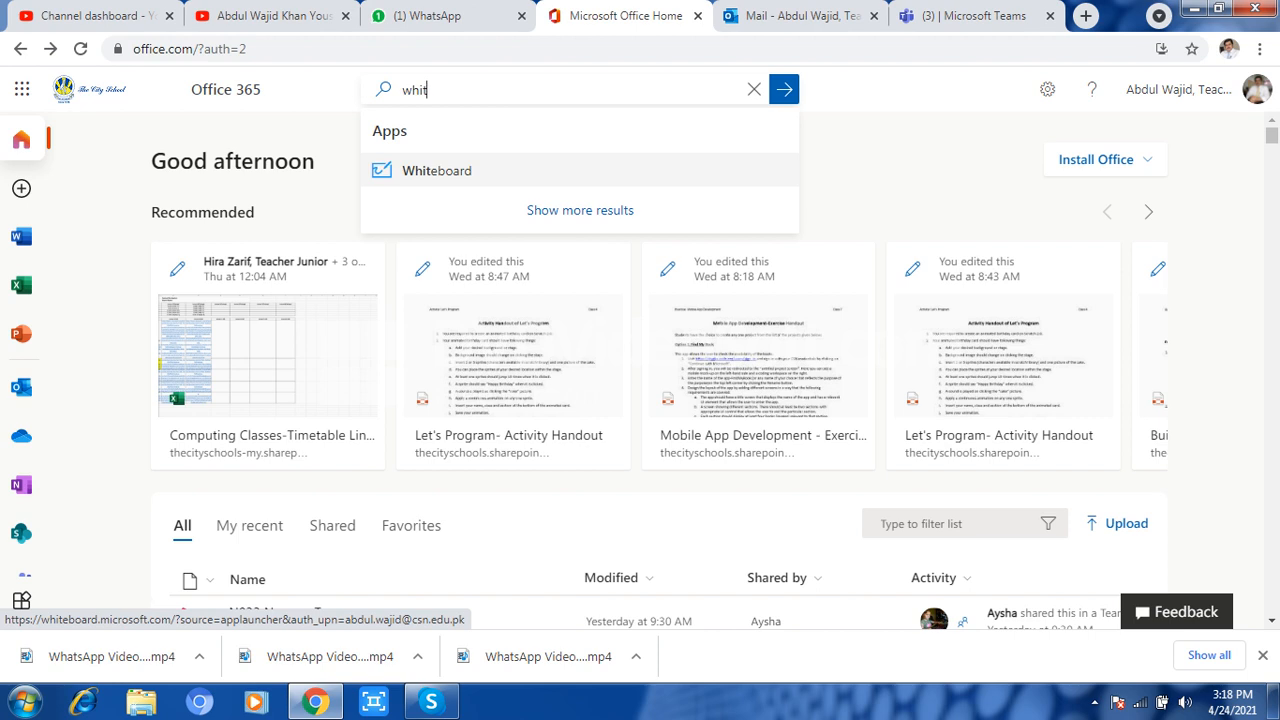
{"action": "key", "text": "Return"}
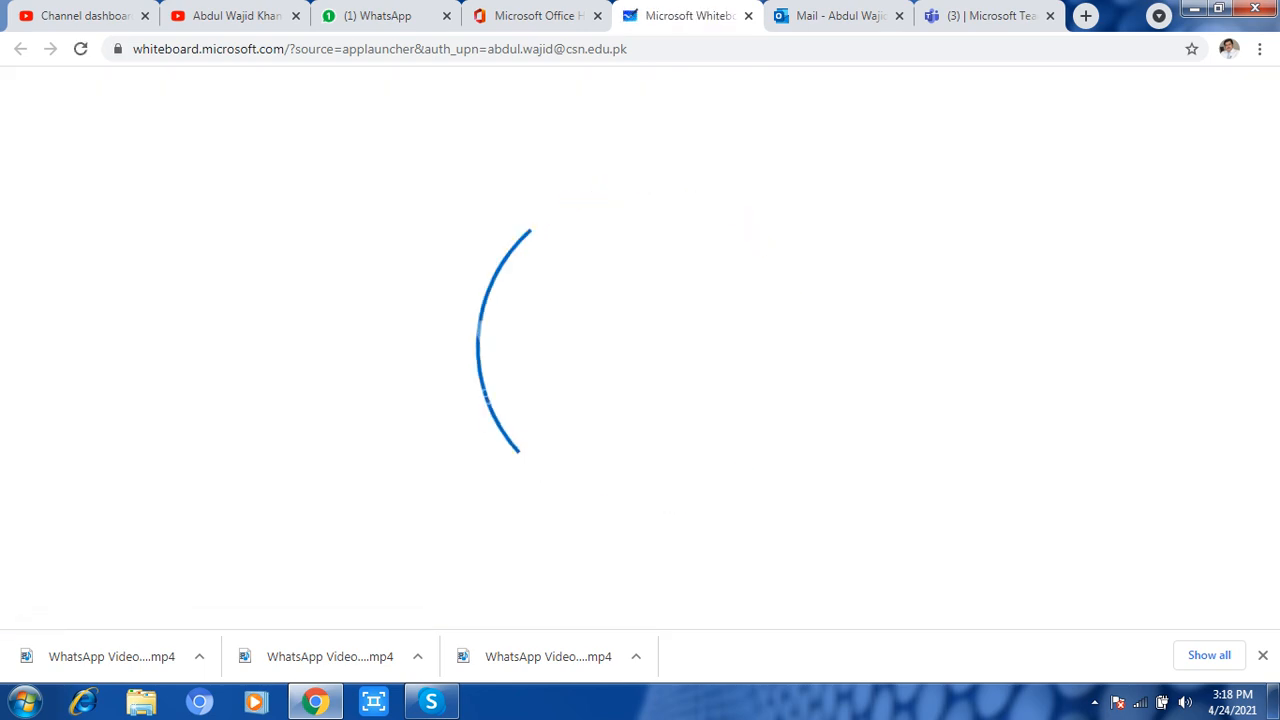
Step: Return to the Office 365 home page and review the full apps page and the whit search suggestion
{"action": "left_click", "coordinate": [538, 16]}
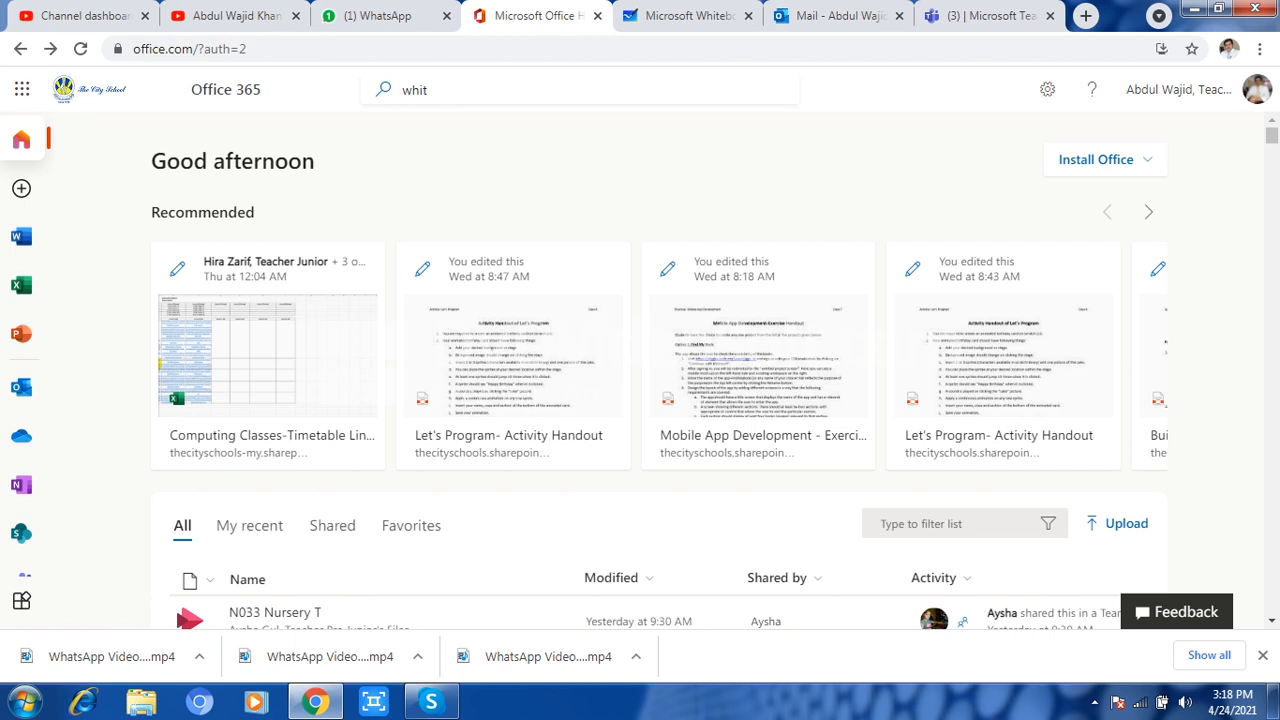
{"action": "scroll", "coordinate": [660, 370], "scroll_direction": "down", "scroll_amount": 1}
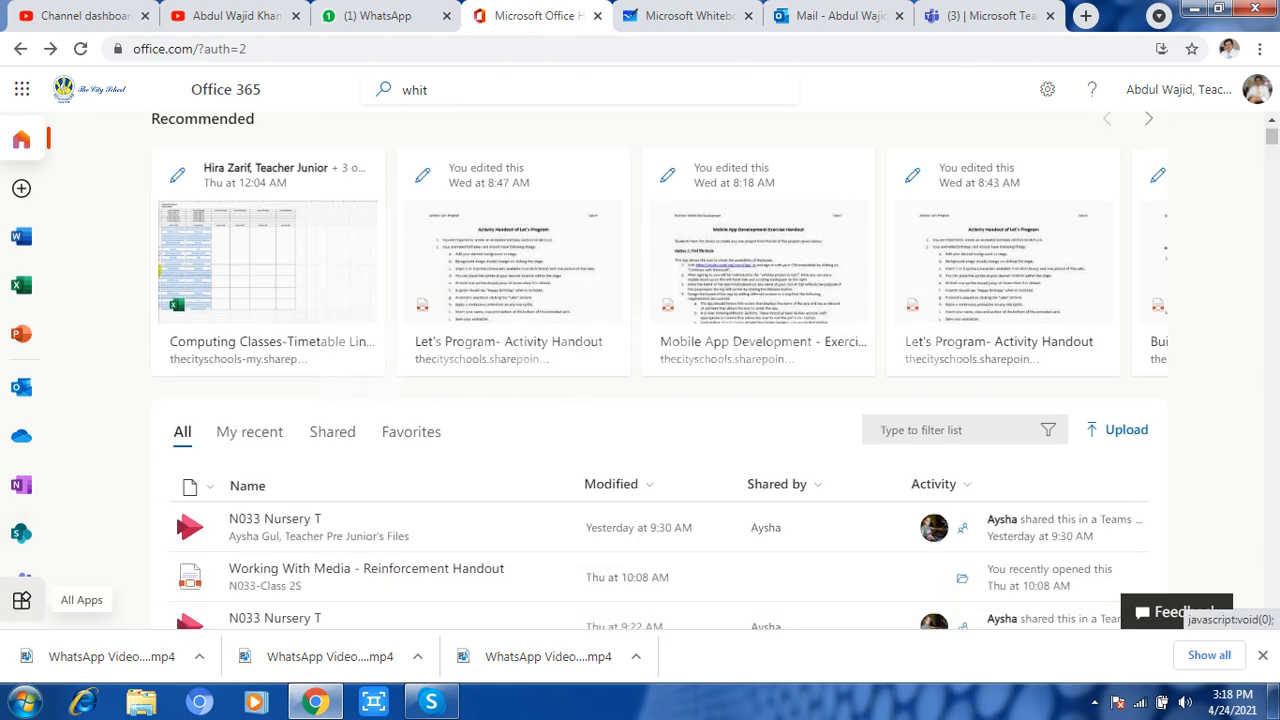
{"action": "left_click", "coordinate": [21, 600]}
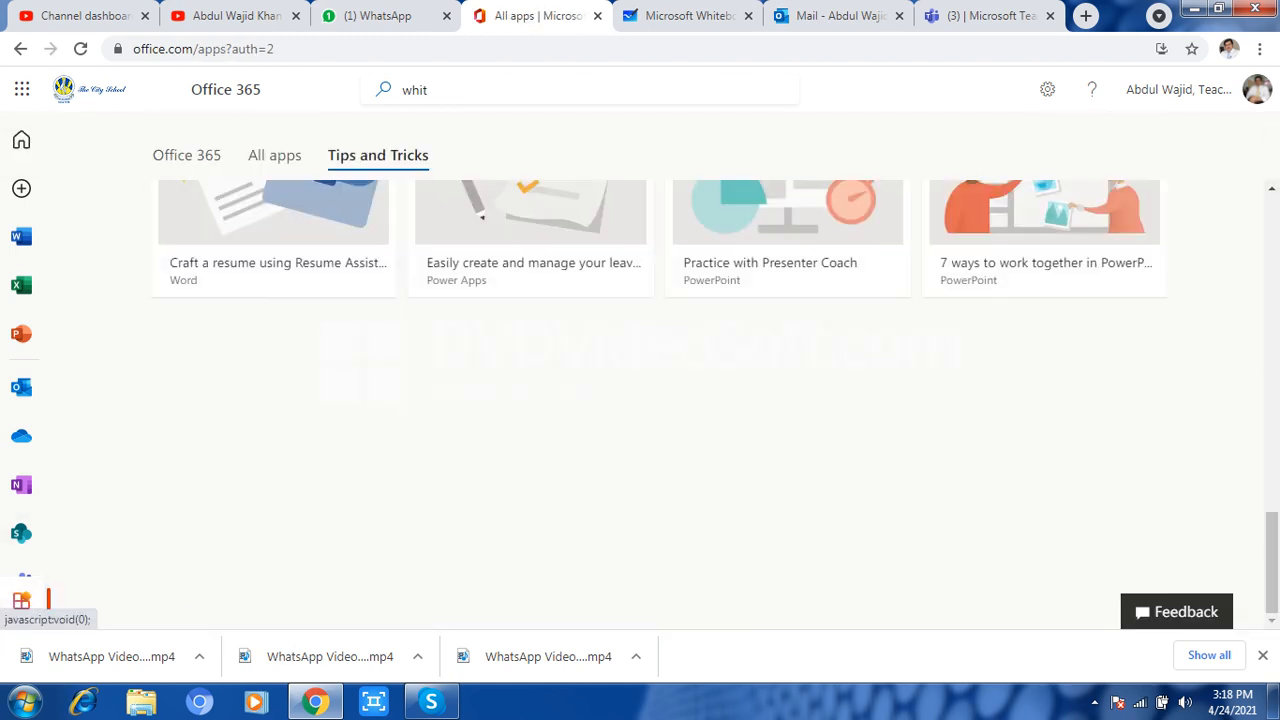
{"action": "left_click", "coordinate": [600, 90]}
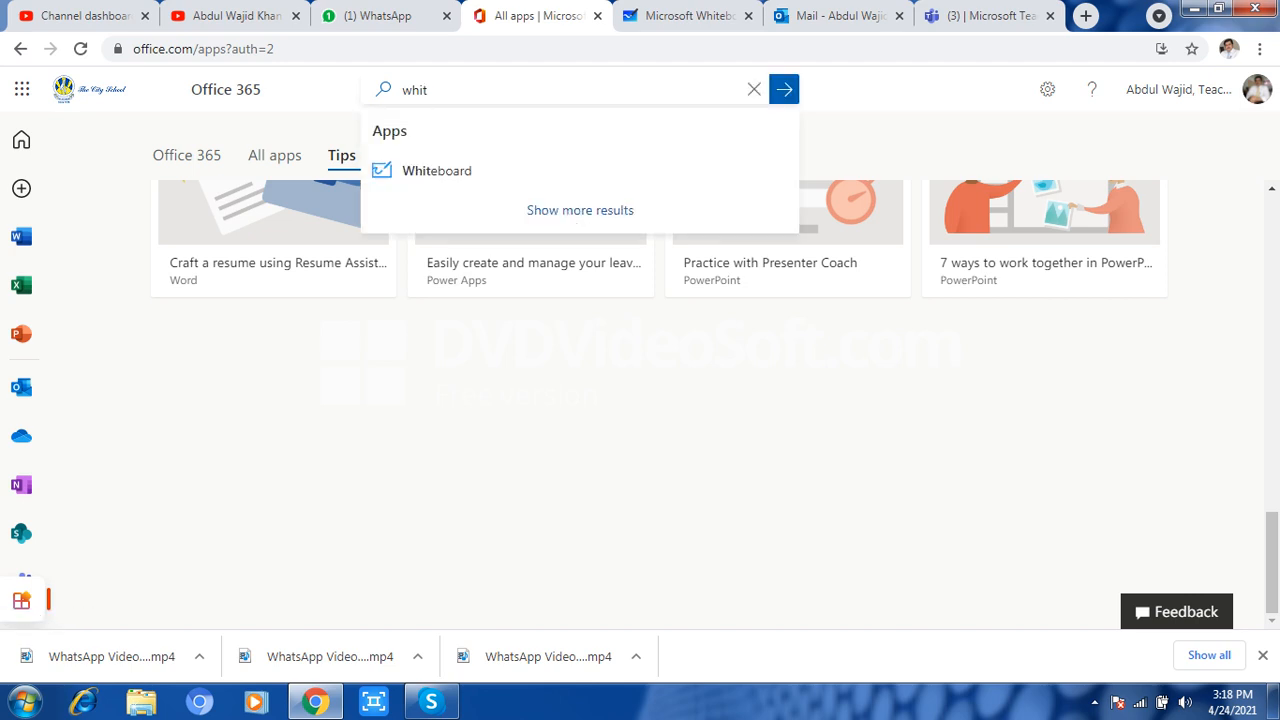
Step: Switch to the open Microsoft Whiteboard page and create a new whiteboard
{"action": "left_click", "coordinate": [688, 16]}
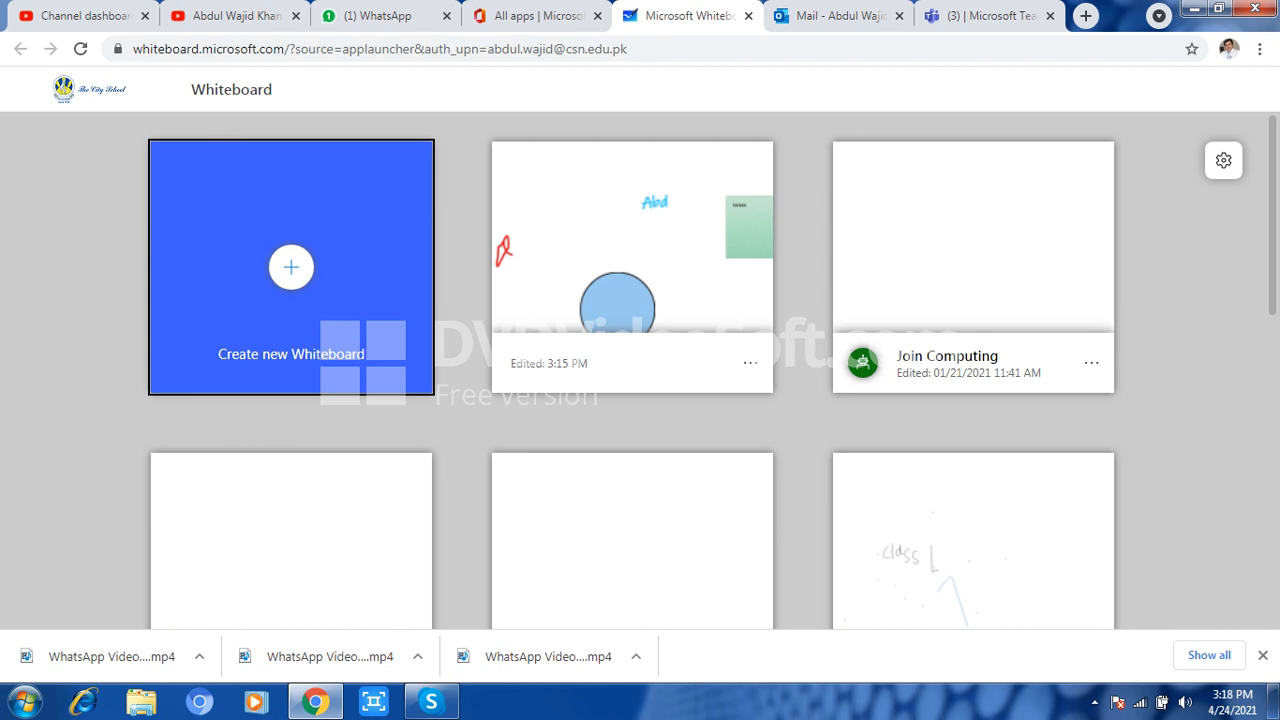
{"action": "left_click", "coordinate": [291, 267]}
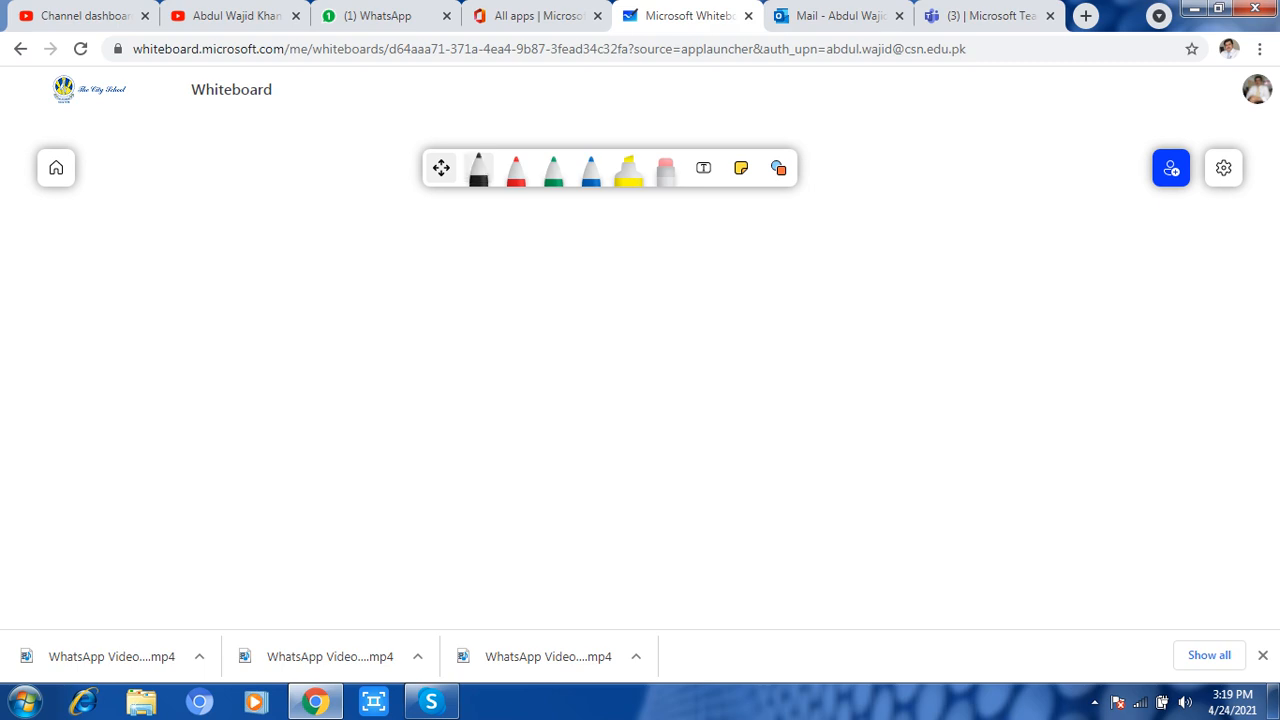
Step: Handwrite the teacher's name in large letters with the black pen on the blank board
{"action": "left_click", "coordinate": [478, 168]}
{"action": "mouse_move", "coordinate": [181, 285]}
{"action": "left_mouse_down"}
{"action": "mouse_move", "coordinate": [174, 367]}
{"action": "mouse_move", "coordinate": [205, 318]}
{"action": "mouse_move", "coordinate": [220, 370]}
{"action": "mouse_move", "coordinate": [231, 251]}
{"action": "left_mouse_up"}
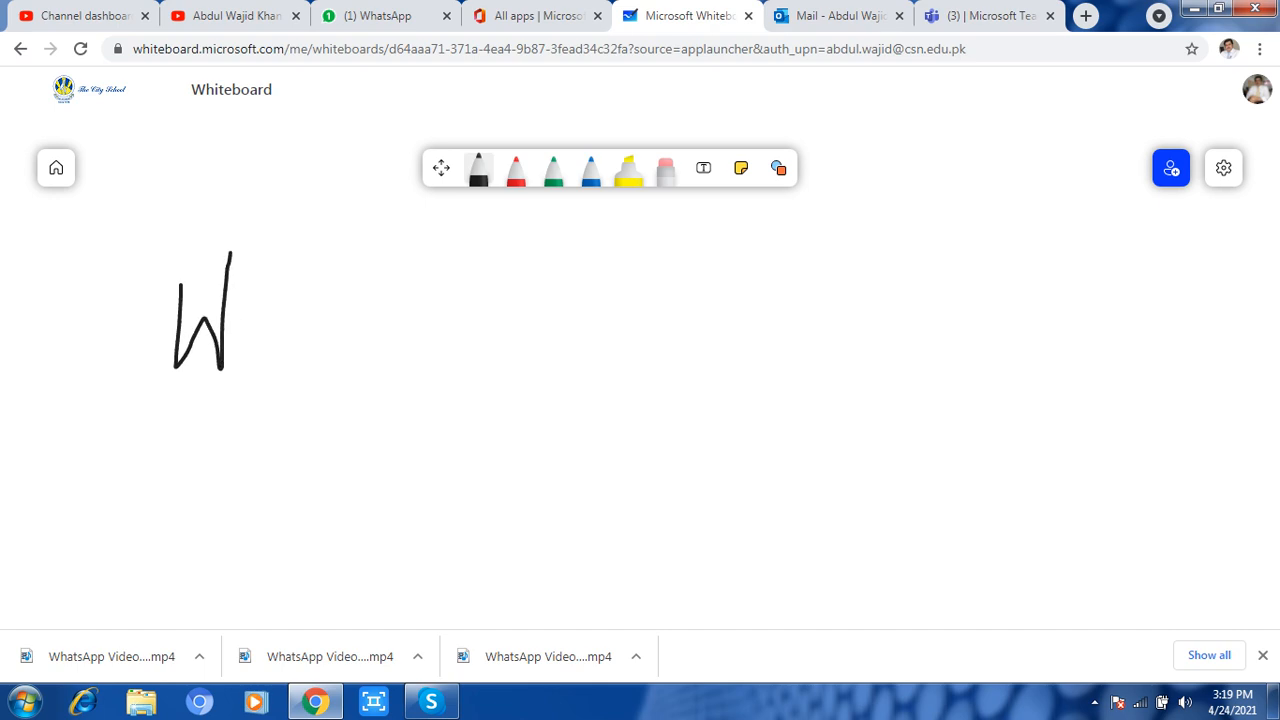
{"action": "mouse_move", "coordinate": [262, 310]}
{"action": "left_mouse_down"}
{"action": "mouse_move", "coordinate": [246, 350]}
{"action": "mouse_move", "coordinate": [263, 308]}
{"action": "mouse_move", "coordinate": [285, 346]}
{"action": "left_mouse_up"}
{"action": "left_click_drag", "start_coordinate": [351, 297], "coordinate": [295, 409]}
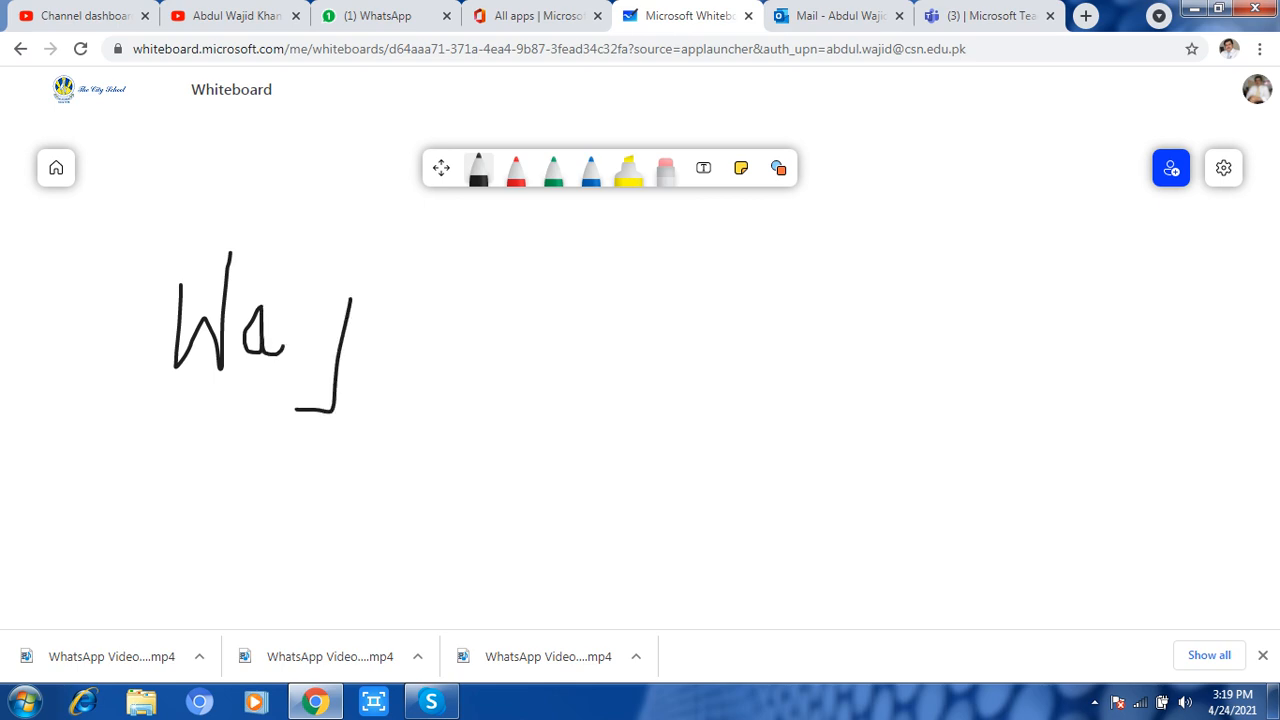
{"action": "left_click_drag", "start_coordinate": [377, 297], "coordinate": [371, 345]}
{"action": "mouse_move", "coordinate": [422, 303]}
{"action": "left_mouse_down"}
{"action": "mouse_move", "coordinate": [403, 303]}
{"action": "mouse_move", "coordinate": [419, 332]}
{"action": "mouse_move", "coordinate": [427, 247]}
{"action": "mouse_move", "coordinate": [424, 358]}
{"action": "mouse_move", "coordinate": [444, 342]}
{"action": "left_mouse_up"}
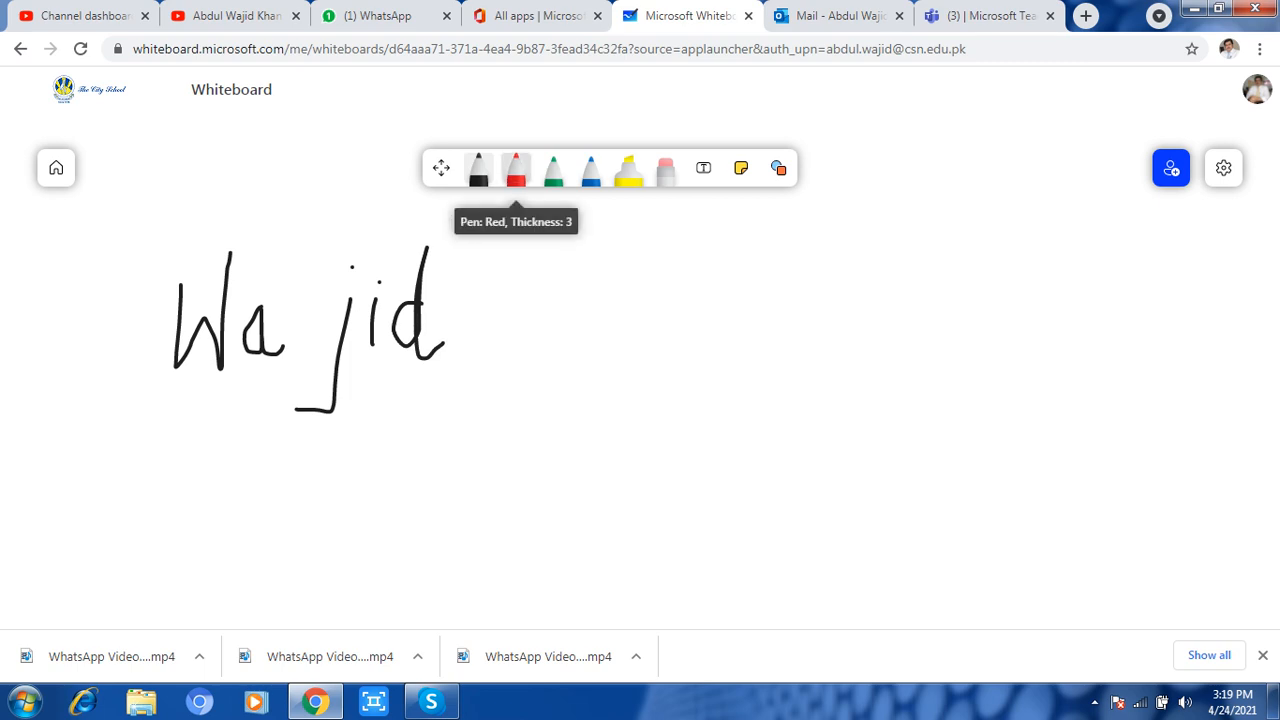
Step: Handwrite the fraction 2/4 with the red pen just after the black handwritten name
{"action": "left_click", "coordinate": [515, 168]}
{"action": "mouse_move", "coordinate": [513, 328]}
{"action": "left_mouse_down"}
{"action": "mouse_move", "coordinate": [503, 324]}
{"action": "mouse_move", "coordinate": [508, 350]}
{"action": "mouse_move", "coordinate": [494, 358]}
{"action": "mouse_move", "coordinate": [543, 332]}
{"action": "left_mouse_up"}
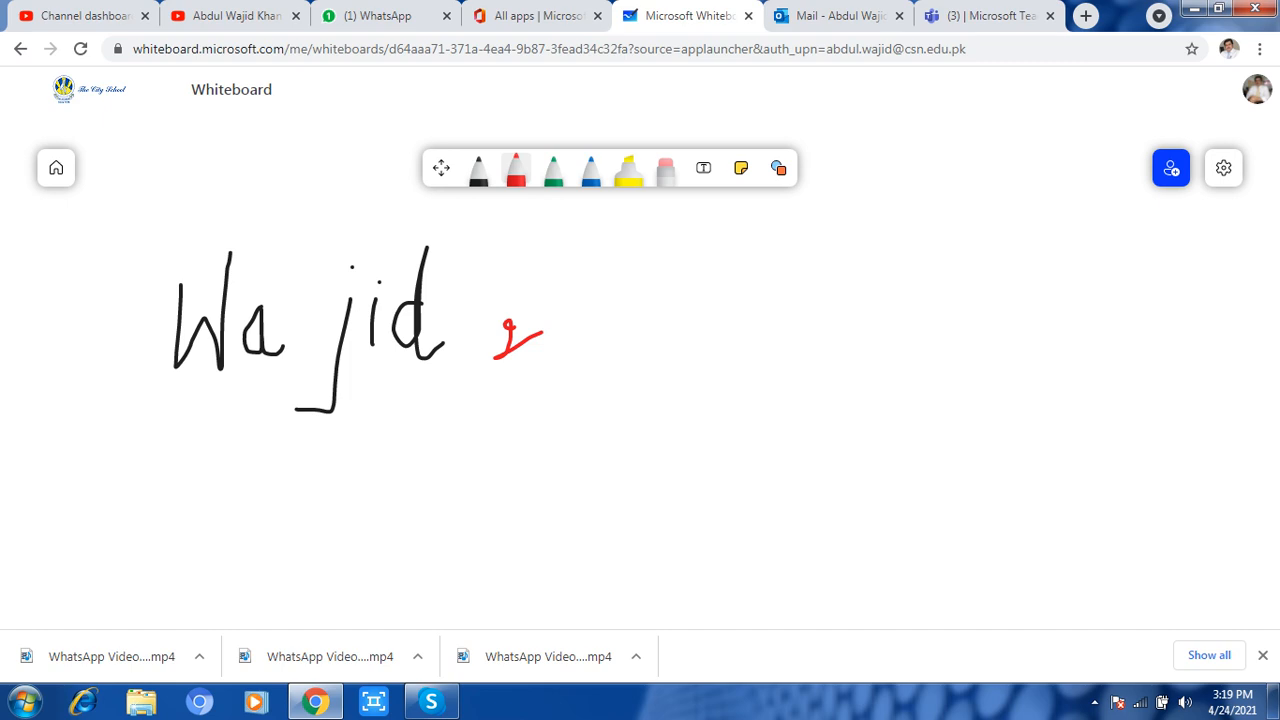
{"action": "left_click_drag", "start_coordinate": [473, 376], "coordinate": [592, 348]}
{"action": "mouse_move", "coordinate": [513, 389]}
{"action": "left_mouse_down"}
{"action": "mouse_move", "coordinate": [516, 414]}
{"action": "mouse_move", "coordinate": [542, 416]}
{"action": "mouse_move", "coordinate": [544, 434]}
{"action": "left_mouse_up"}
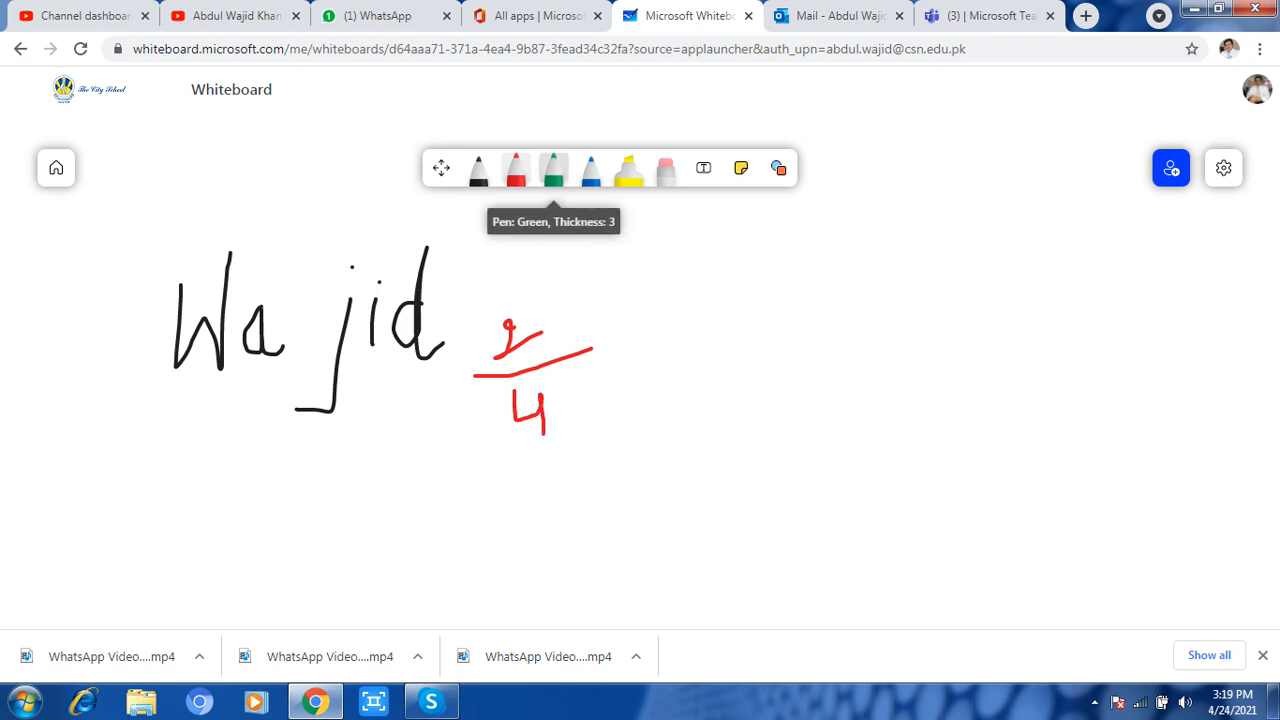
Step: Handwrite the fraction 5.4 over 4 with the green pen beside the red fraction
{"action": "left_click", "coordinate": [553, 168]}
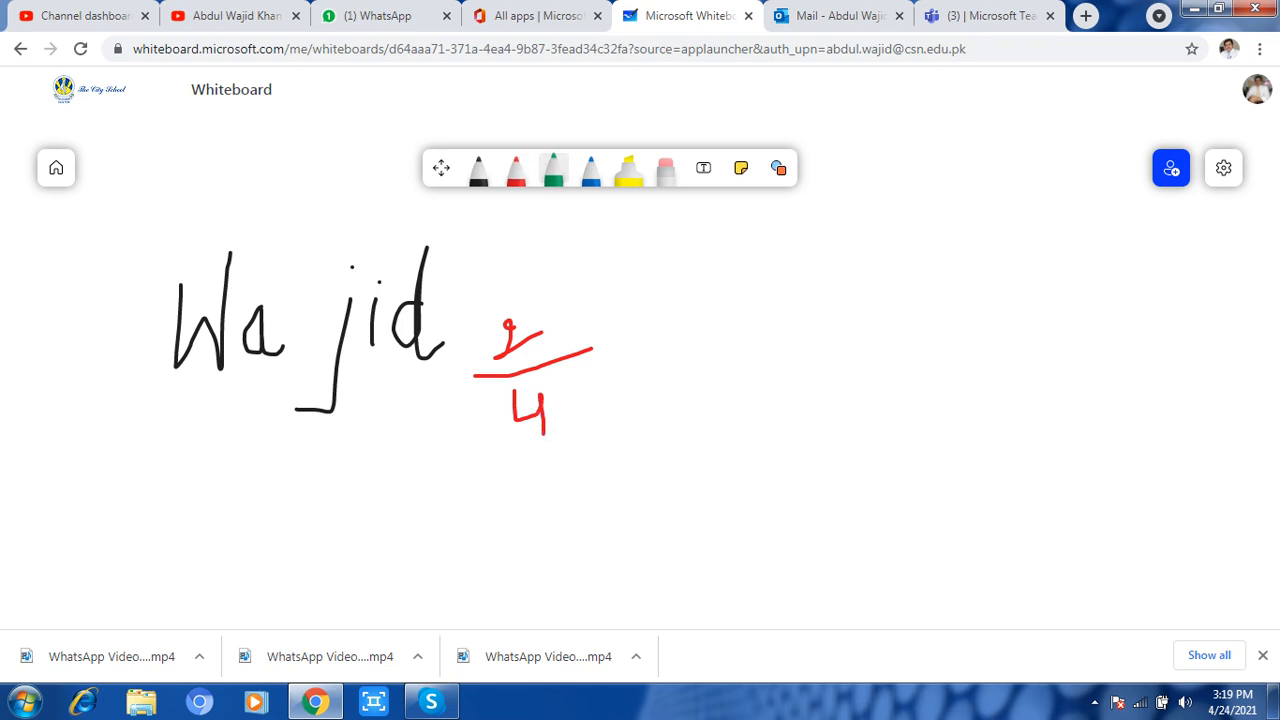
{"action": "mouse_move", "coordinate": [716, 298]}
{"action": "left_mouse_down"}
{"action": "mouse_move", "coordinate": [698, 308]}
{"action": "mouse_move", "coordinate": [716, 330]}
{"action": "mouse_move", "coordinate": [694, 342]}
{"action": "left_mouse_up"}
{"action": "mouse_move", "coordinate": [761, 297]}
{"action": "left_mouse_down"}
{"action": "mouse_move", "coordinate": [766, 330]}
{"action": "mouse_move", "coordinate": [789, 324]}
{"action": "left_mouse_up"}
{"action": "left_click_drag", "start_coordinate": [785, 306], "coordinate": [795, 356]}
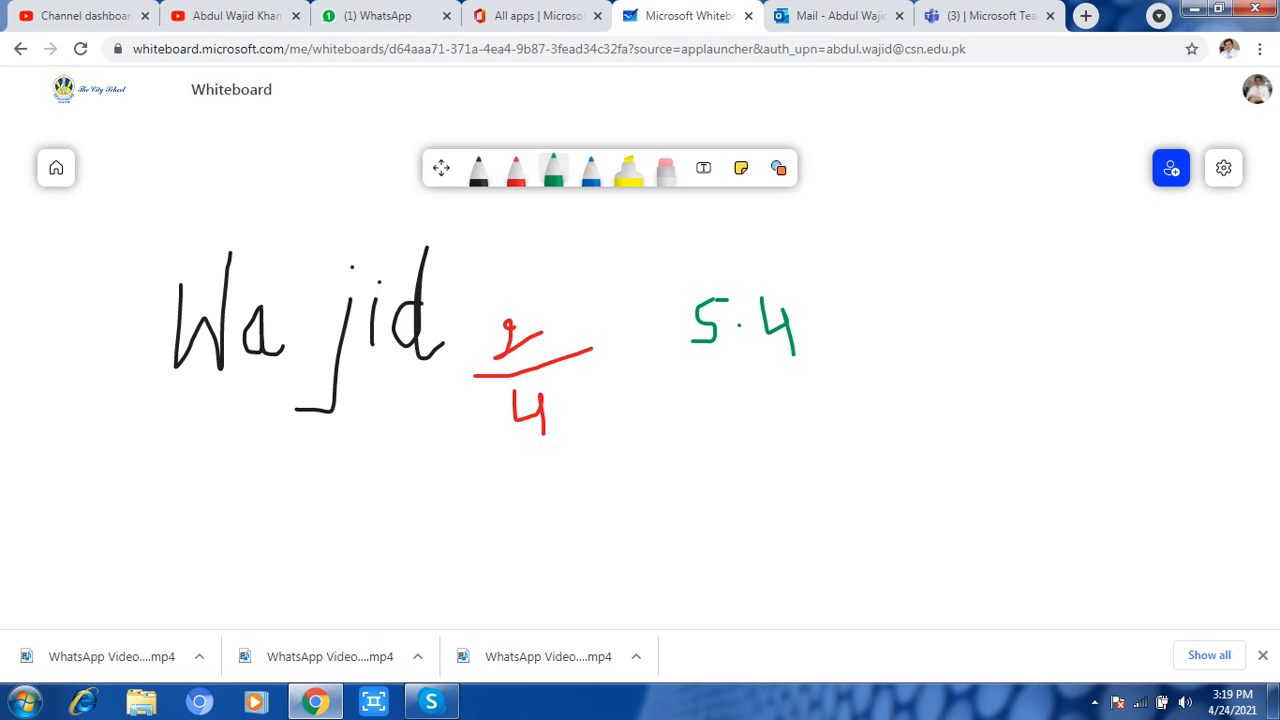
{"action": "mouse_move", "coordinate": [663, 360]}
{"action": "left_mouse_down"}
{"action": "mouse_move", "coordinate": [780, 367]}
{"action": "mouse_move", "coordinate": [836, 346]}
{"action": "left_mouse_up"}
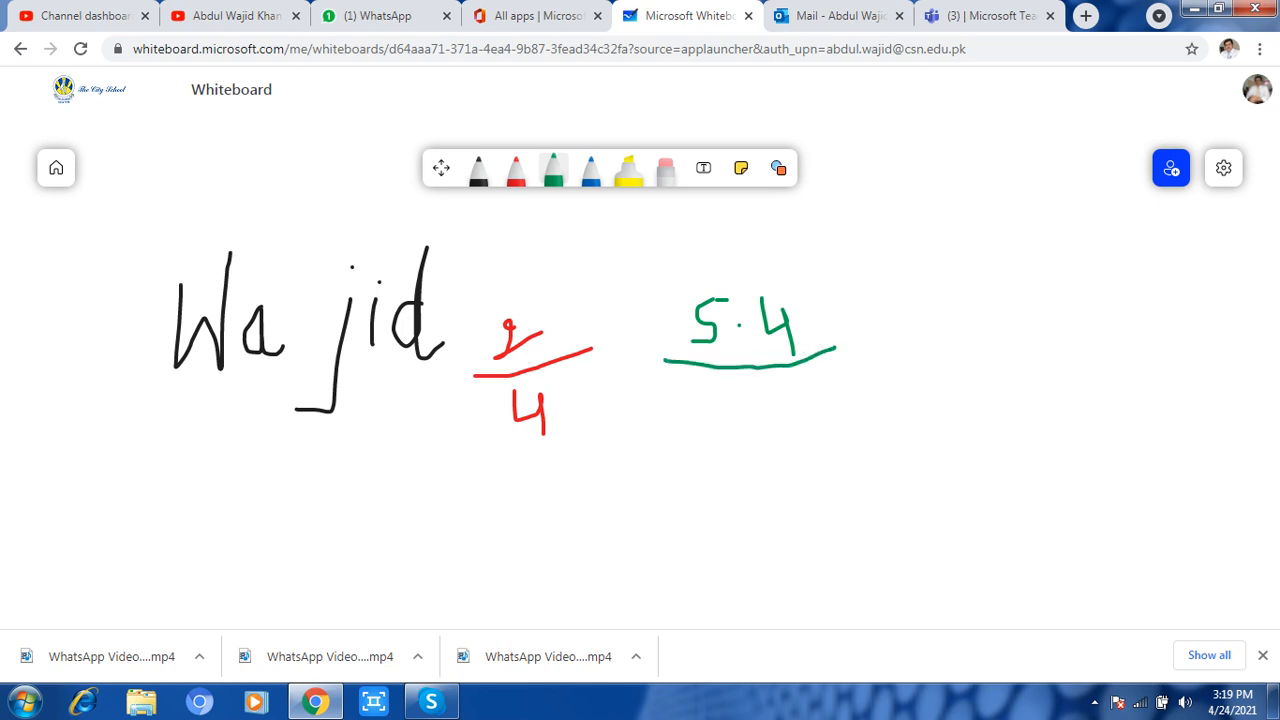
{"action": "mouse_move", "coordinate": [714, 384]}
{"action": "left_mouse_down"}
{"action": "mouse_move", "coordinate": [738, 413]}
{"action": "mouse_move", "coordinate": [742, 389]}
{"action": "mouse_move", "coordinate": [748, 442]}
{"action": "left_mouse_up"}
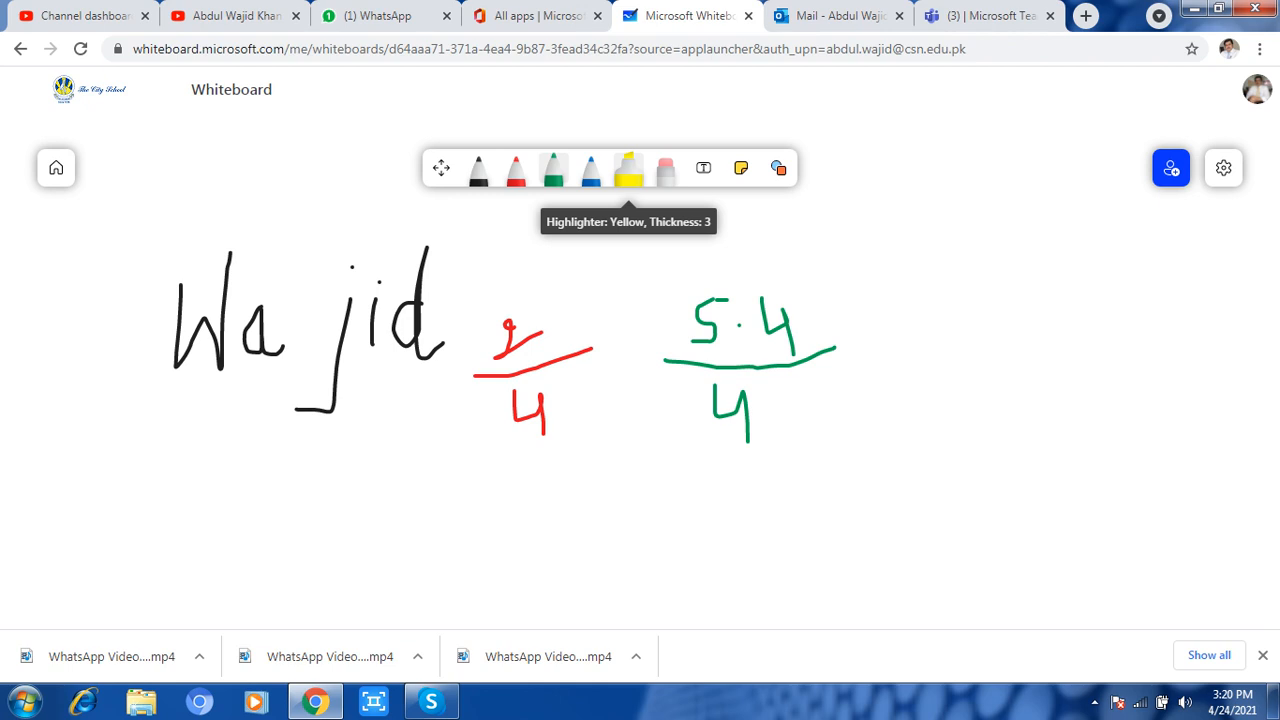
Step: Highlight the red fraction in yellow and erase the last two letters of the handwritten name
{"action": "left_click", "coordinate": [628, 168]}
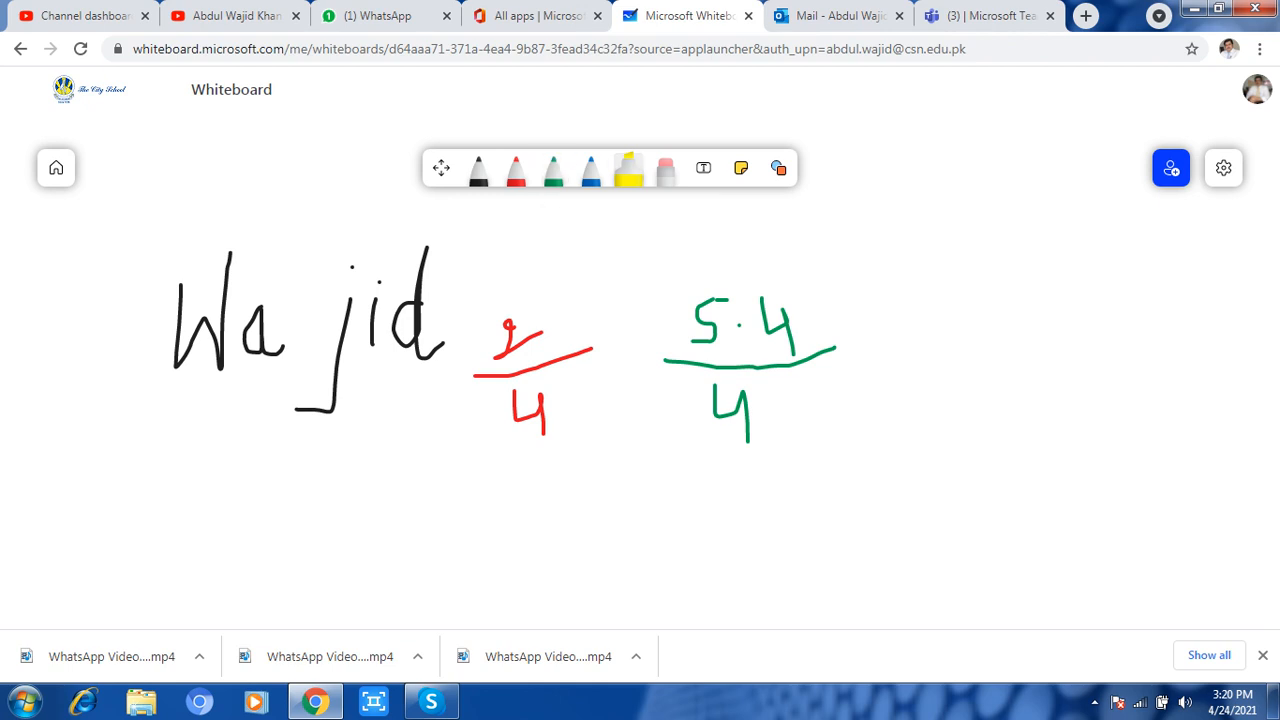
{"action": "mouse_move", "coordinate": [474, 334]}
{"action": "left_mouse_down"}
{"action": "mouse_move", "coordinate": [528, 312]}
{"action": "mouse_move", "coordinate": [458, 358]}
{"action": "mouse_move", "coordinate": [558, 302]}
{"action": "mouse_move", "coordinate": [482, 382]}
{"action": "mouse_move", "coordinate": [584, 346]}
{"action": "mouse_move", "coordinate": [540, 326]}
{"action": "mouse_move", "coordinate": [420, 404]}
{"action": "mouse_move", "coordinate": [486, 408]}
{"action": "mouse_move", "coordinate": [564, 380]}
{"action": "mouse_move", "coordinate": [472, 438]}
{"action": "mouse_move", "coordinate": [560, 420]}
{"action": "mouse_move", "coordinate": [594, 342]}
{"action": "mouse_move", "coordinate": [546, 420]}
{"action": "left_mouse_up"}
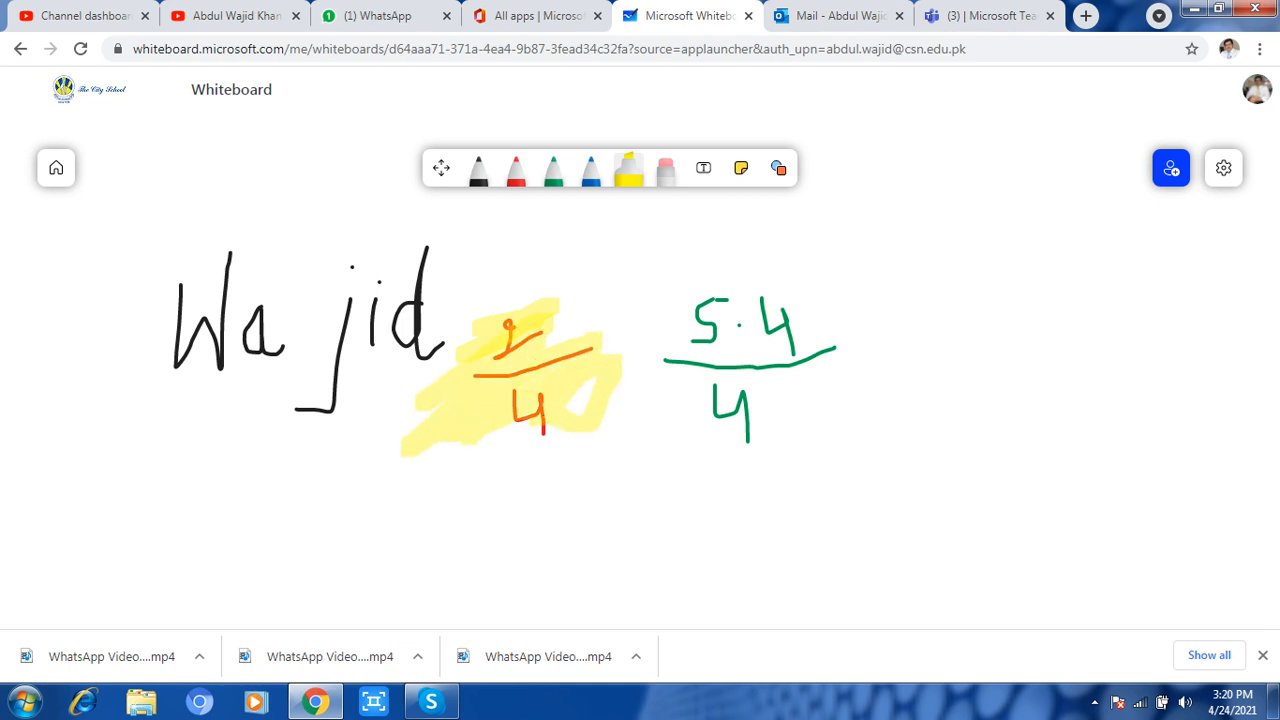
{"action": "left_click", "coordinate": [665, 168]}
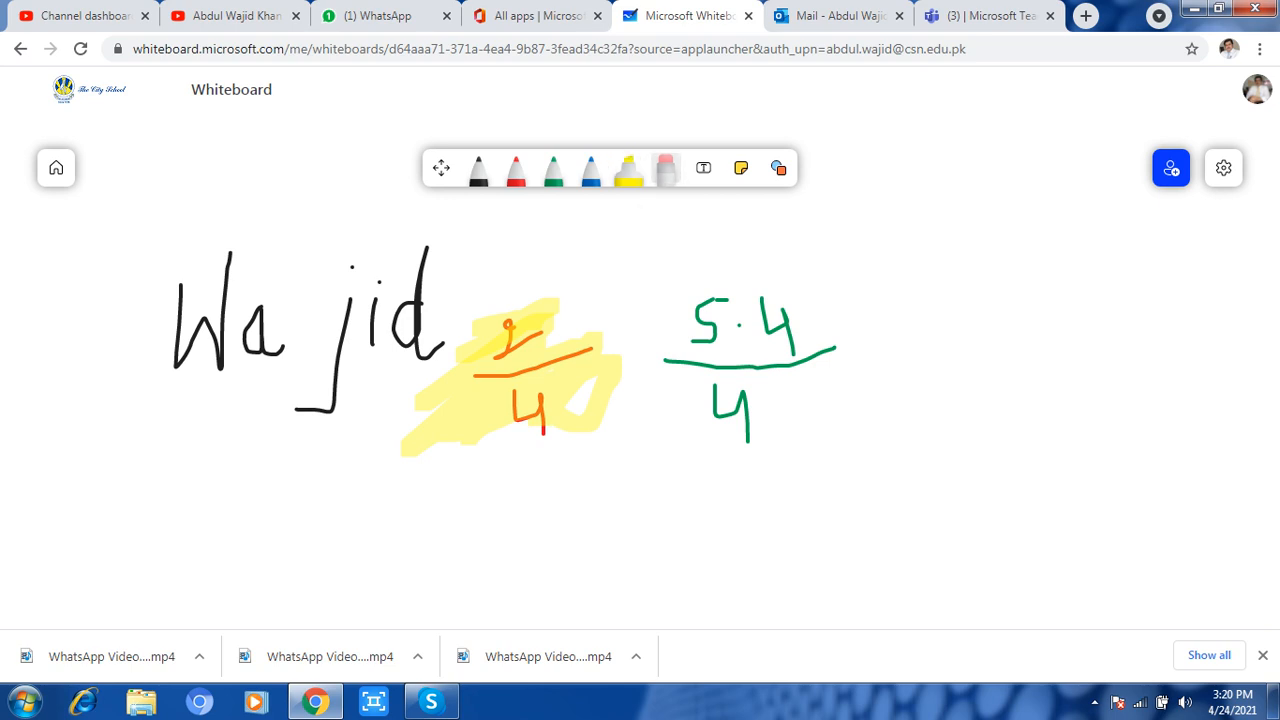
{"action": "mouse_move", "coordinate": [430, 300]}
{"action": "left_mouse_down"}
{"action": "mouse_move", "coordinate": [410, 322]}
{"action": "mouse_move", "coordinate": [364, 328]}
{"action": "left_mouse_up"}
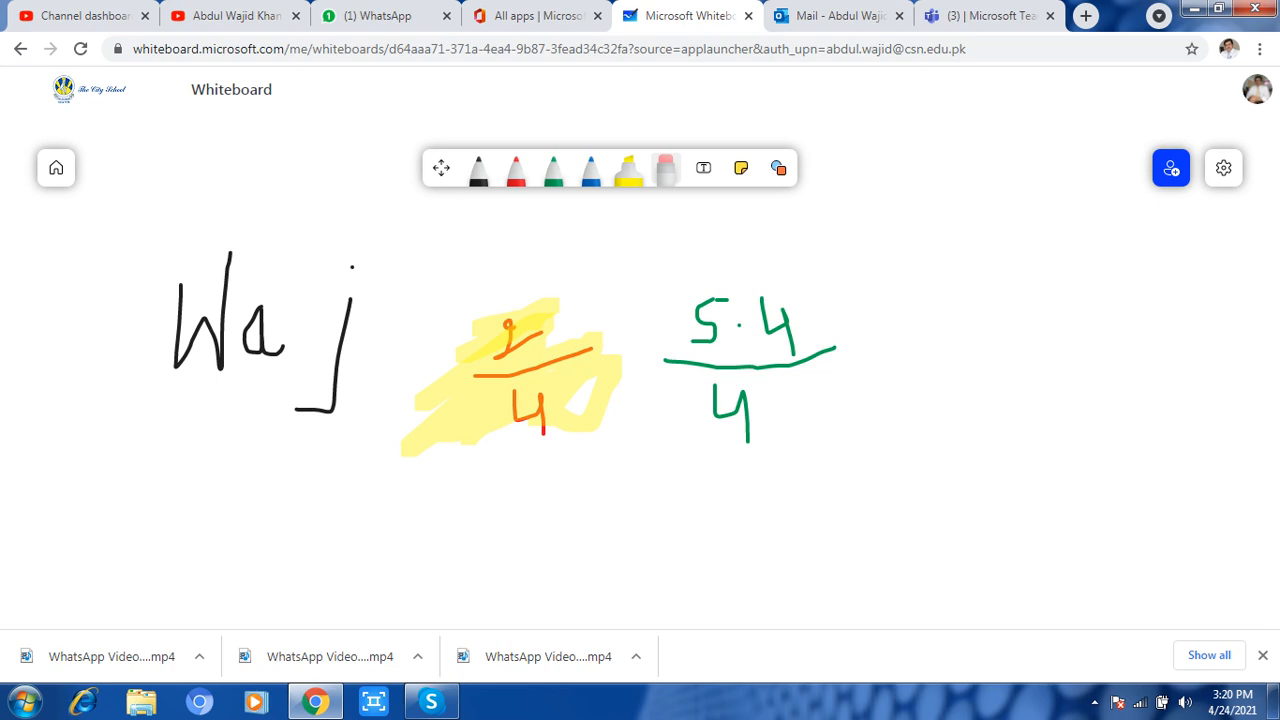
Step: Add a text box reading "Pakistan is our country" in the empty area beyond the green fraction
{"action": "left_click", "coordinate": [703, 168]}
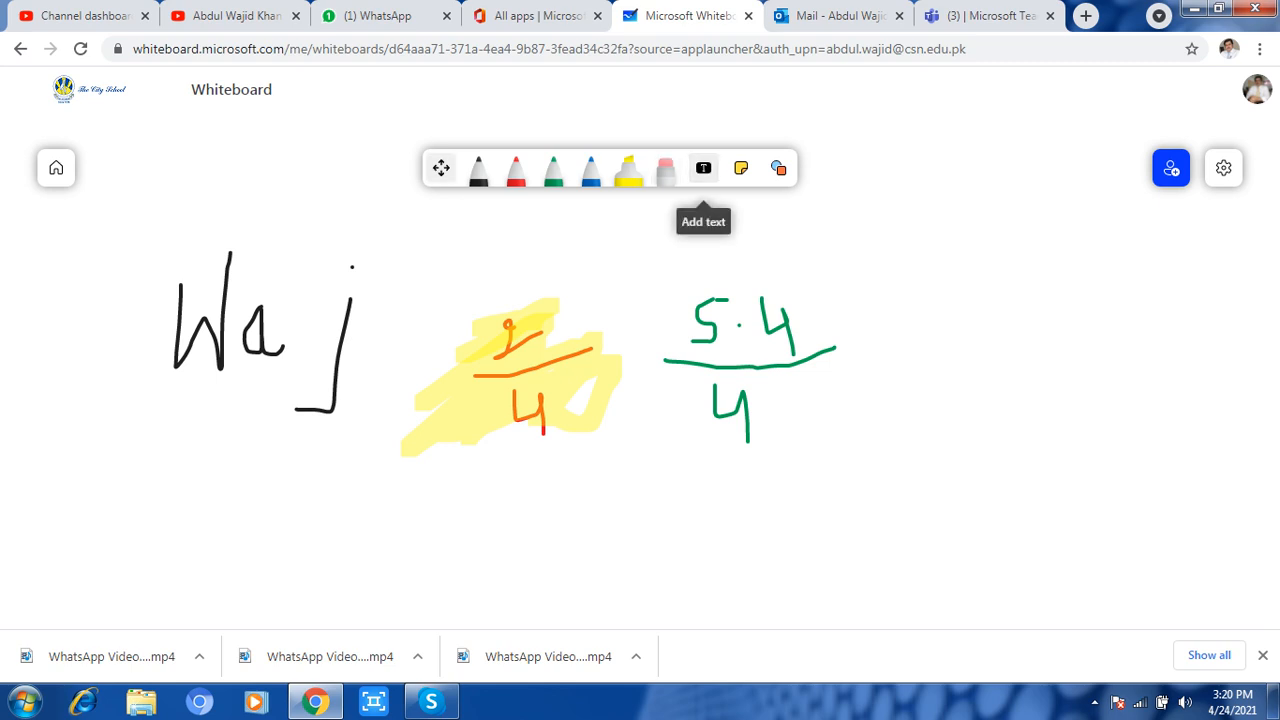
{"action": "left_click", "coordinate": [1086, 254]}
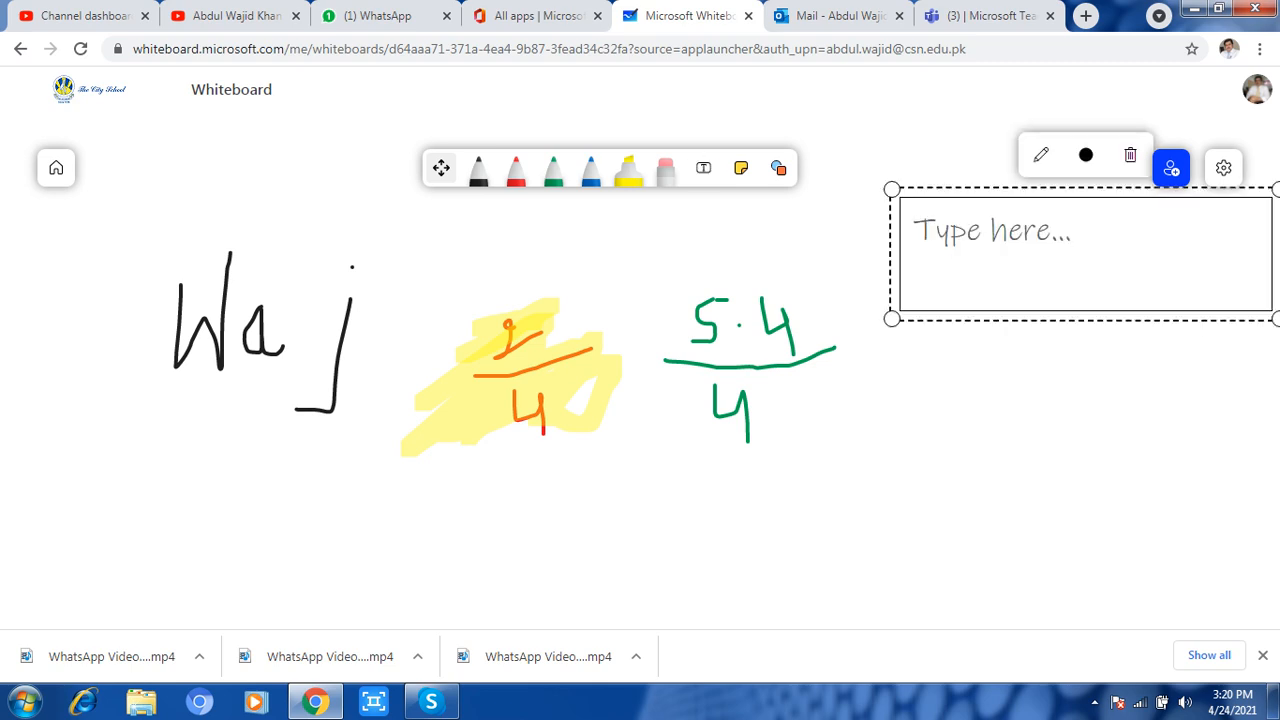
{"action": "type", "text": "P"}
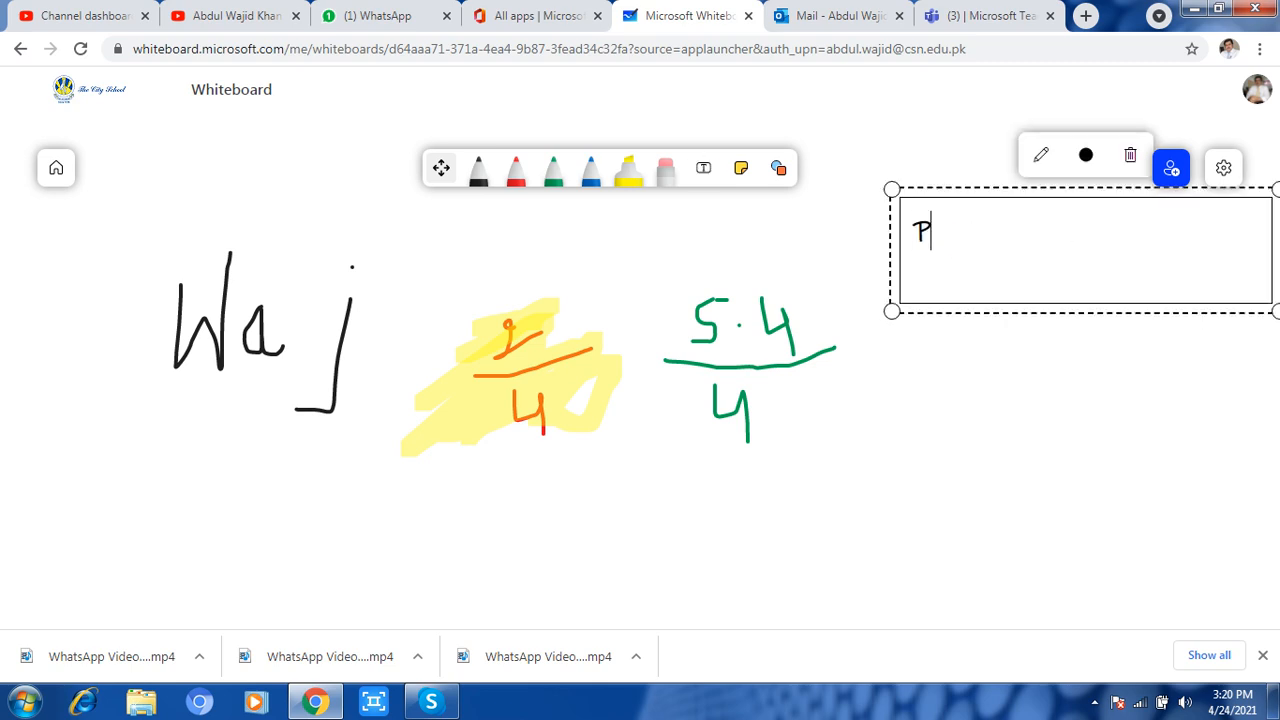
{"action": "type", "text": "akis"}
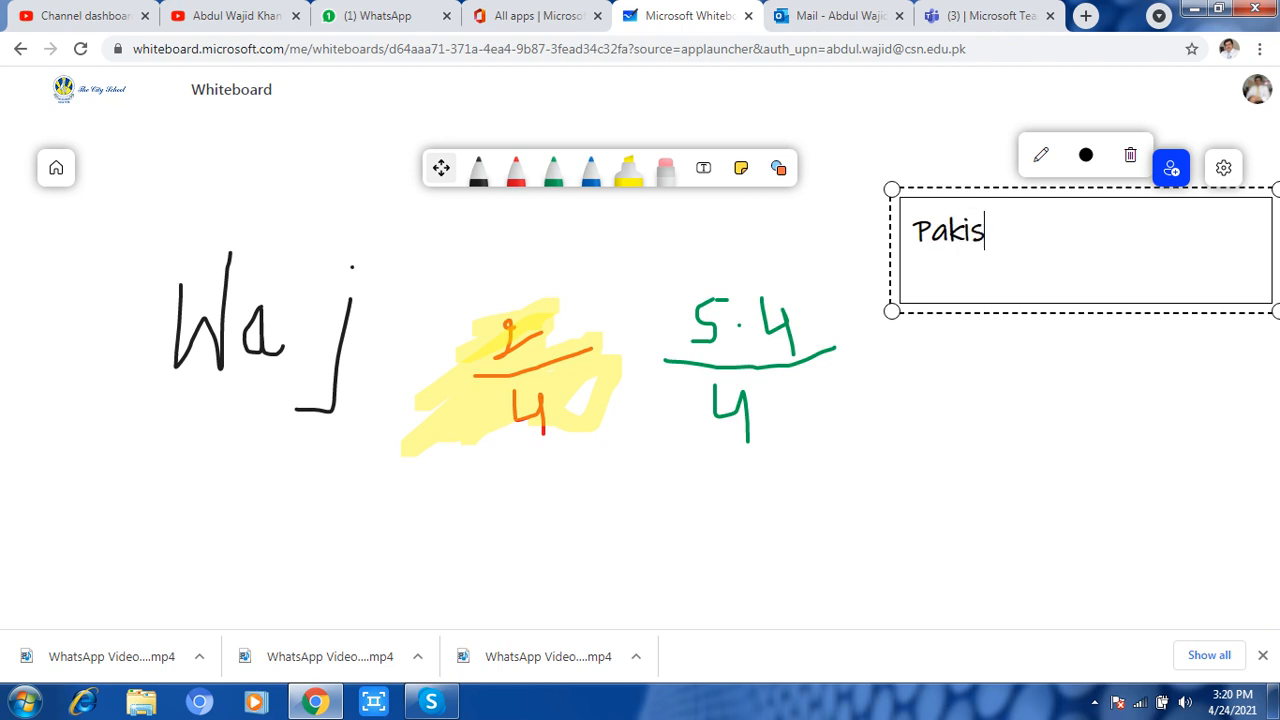
{"action": "type", "text": "tan is ou"}
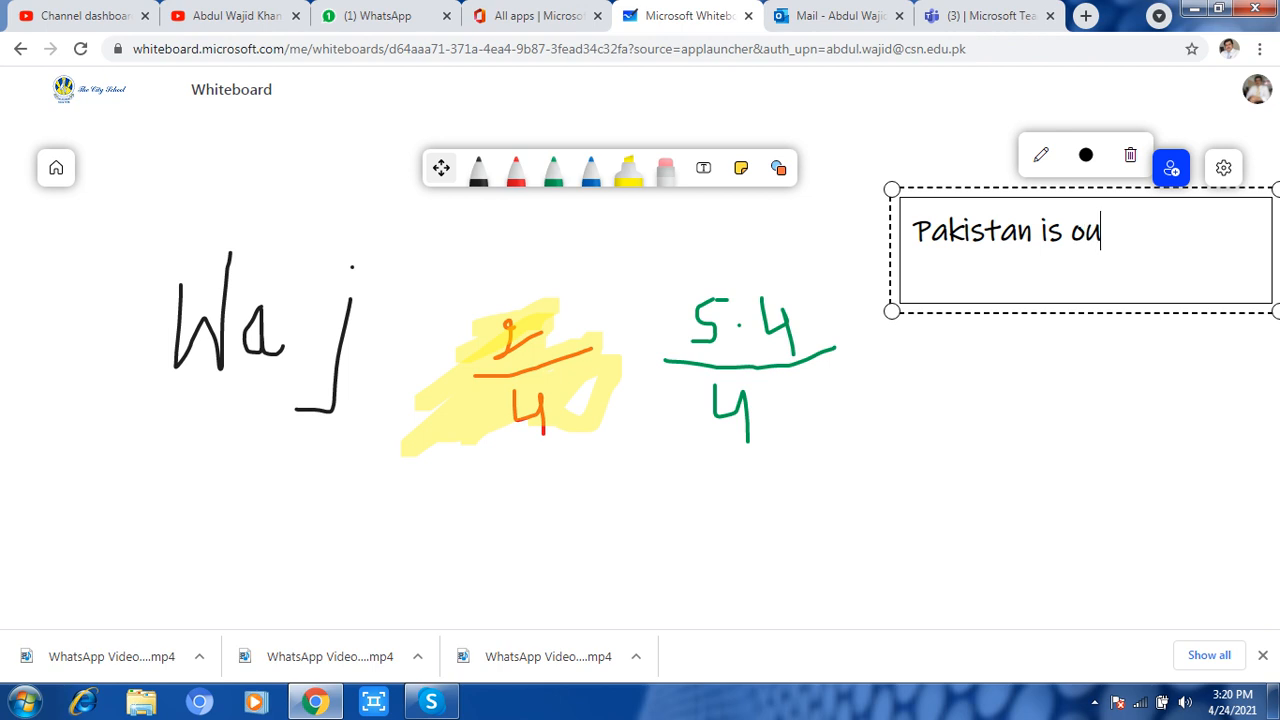
{"action": "type", "text": "r country"}
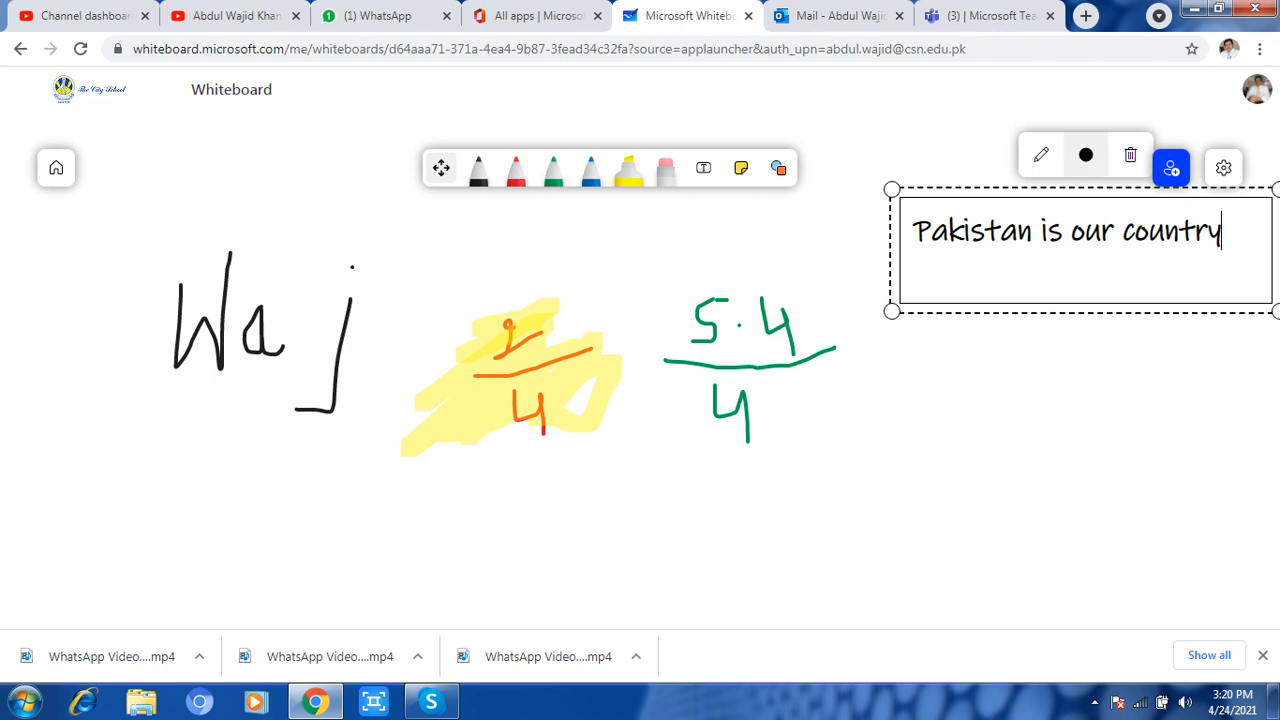
{"action": "left_click", "coordinate": [1086, 155]}
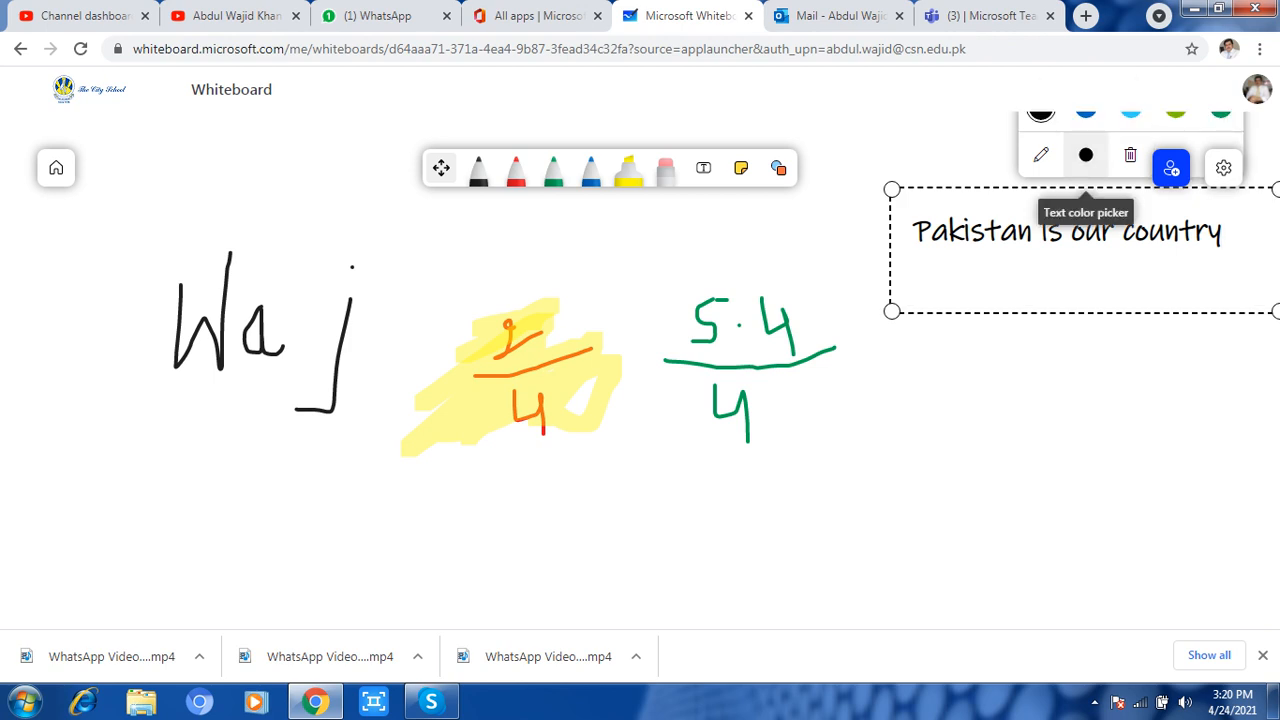
{"action": "left_click", "coordinate": [1178, 96]}
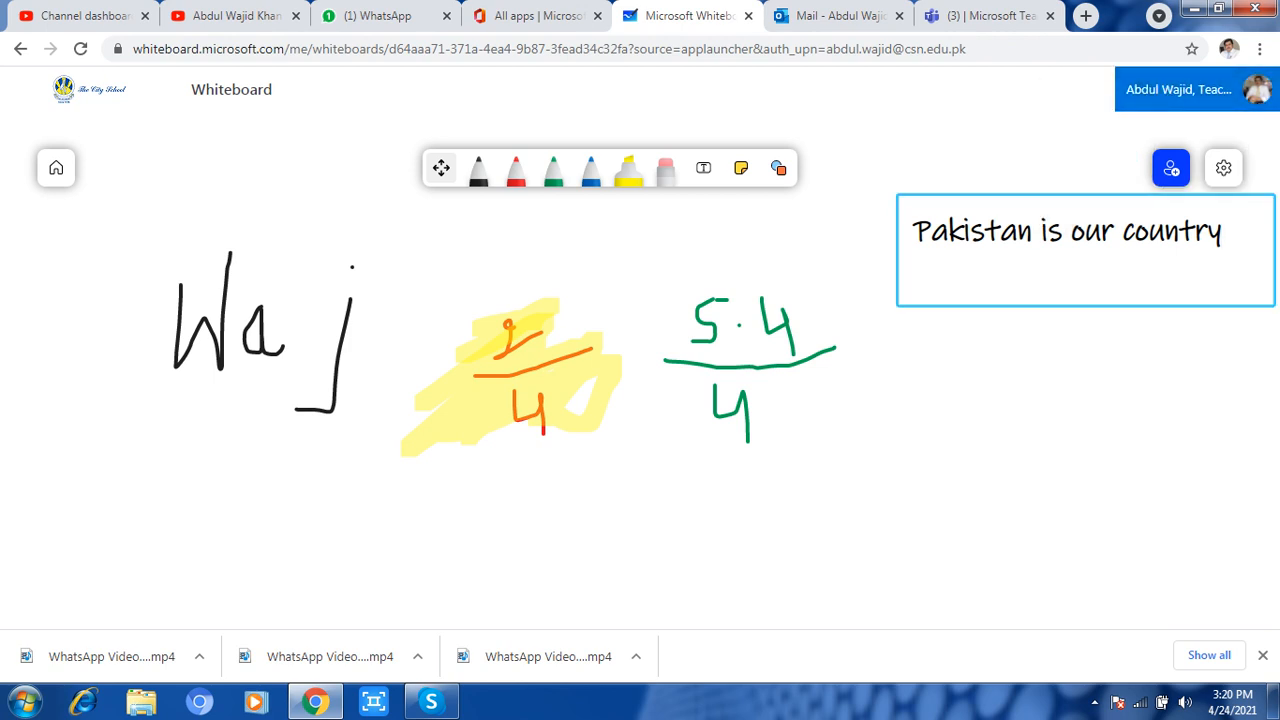
{"action": "left_click", "coordinate": [1130, 245]}
{"action": "left_click", "coordinate": [1178, 92]}
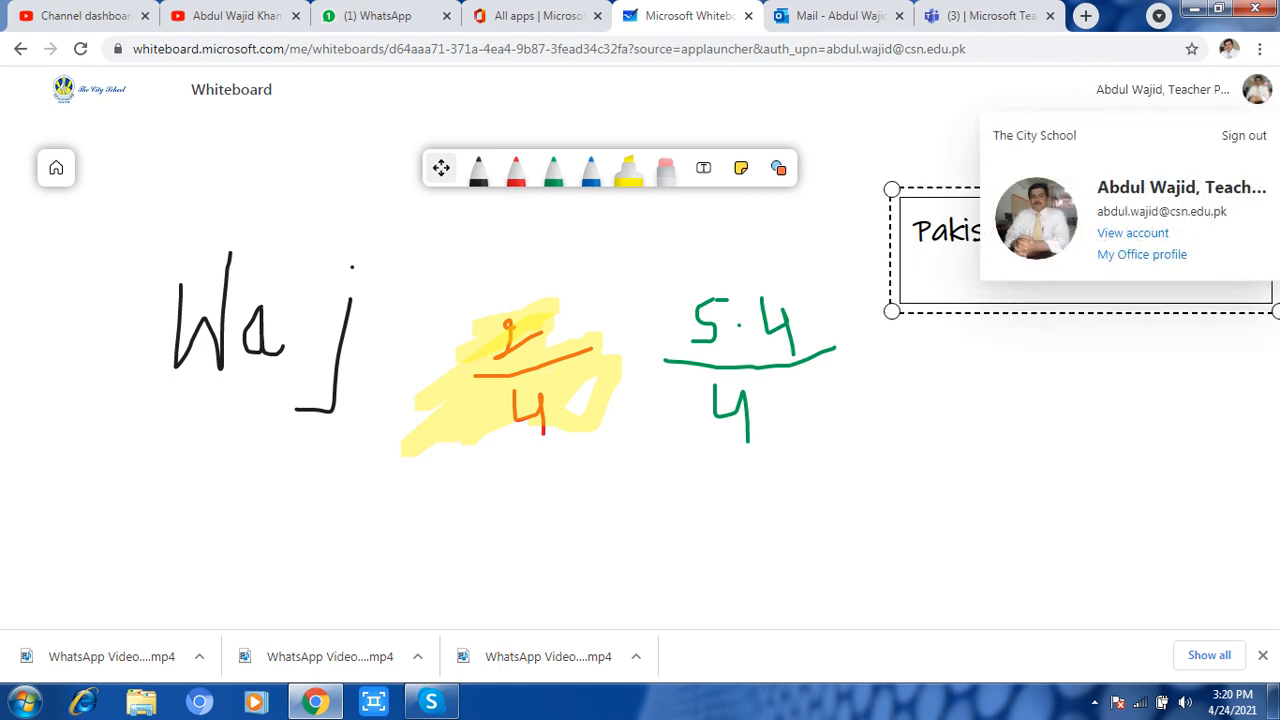
Step: Set the color of the "Pakistan is our country" text to dark blue and deselect the text box
{"action": "left_click", "coordinate": [1086, 155]}
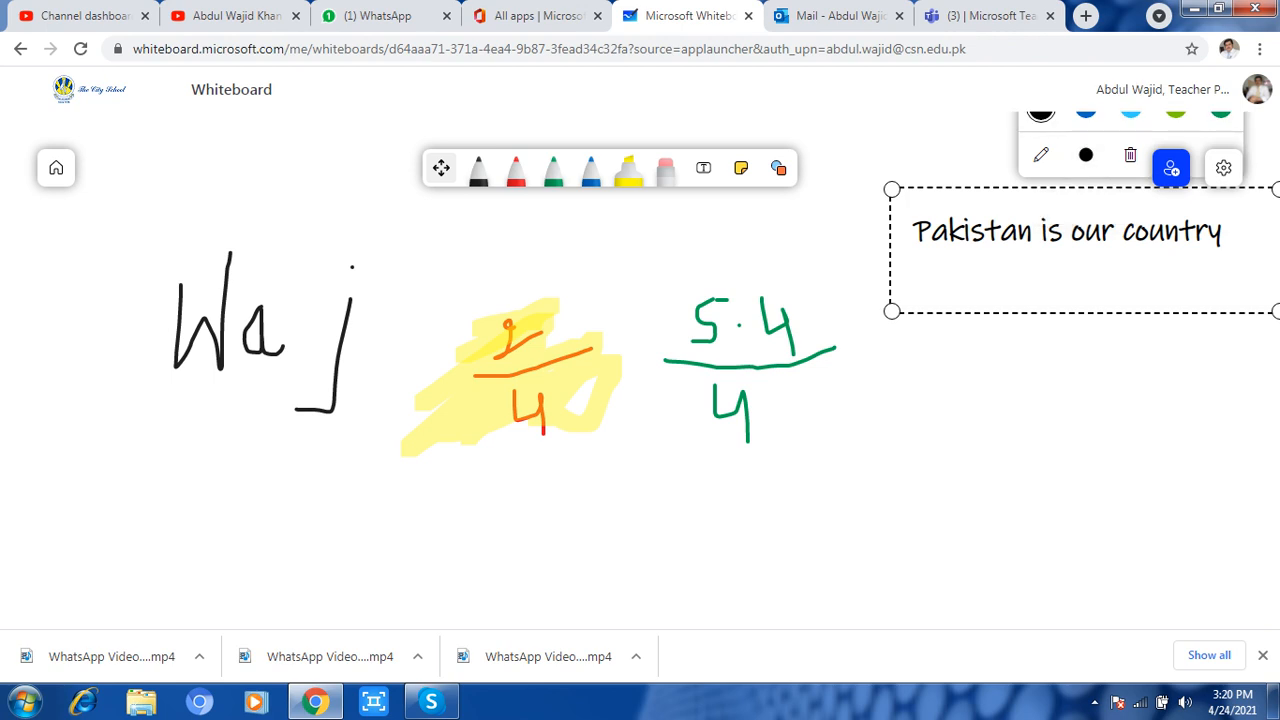
{"action": "left_click", "coordinate": [1085, 112]}
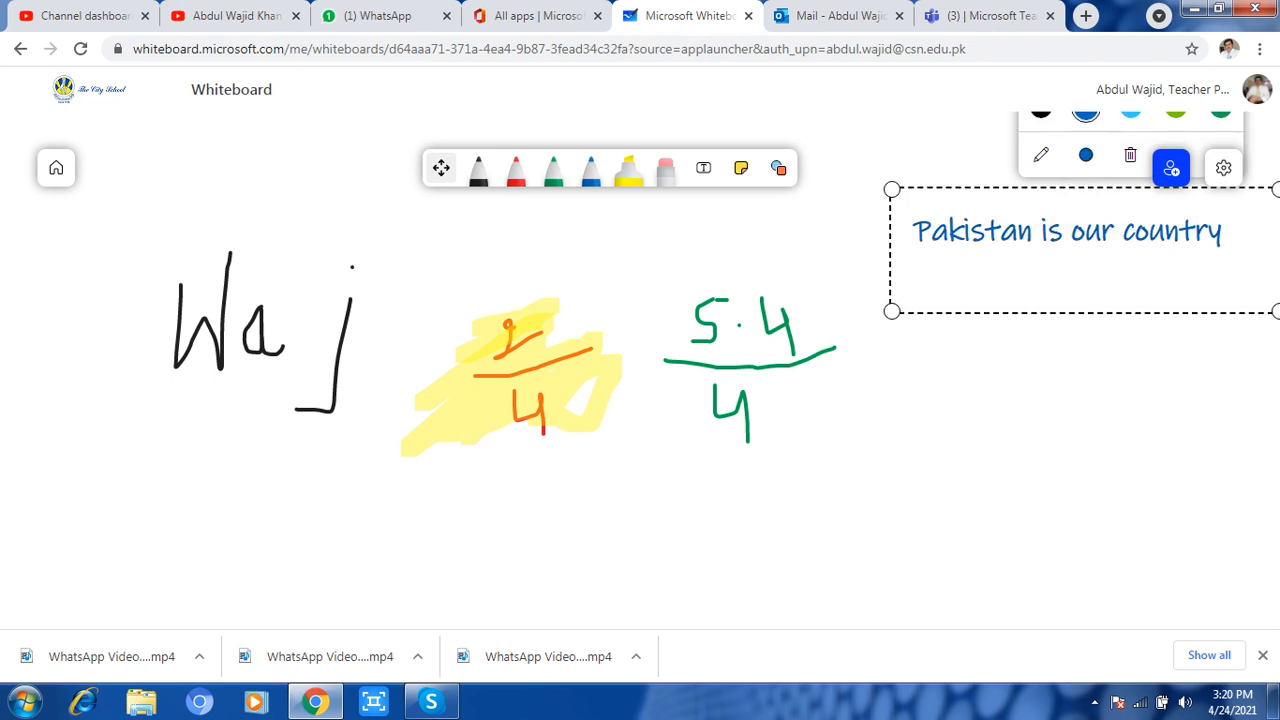
{"action": "key", "text": "Escape"}
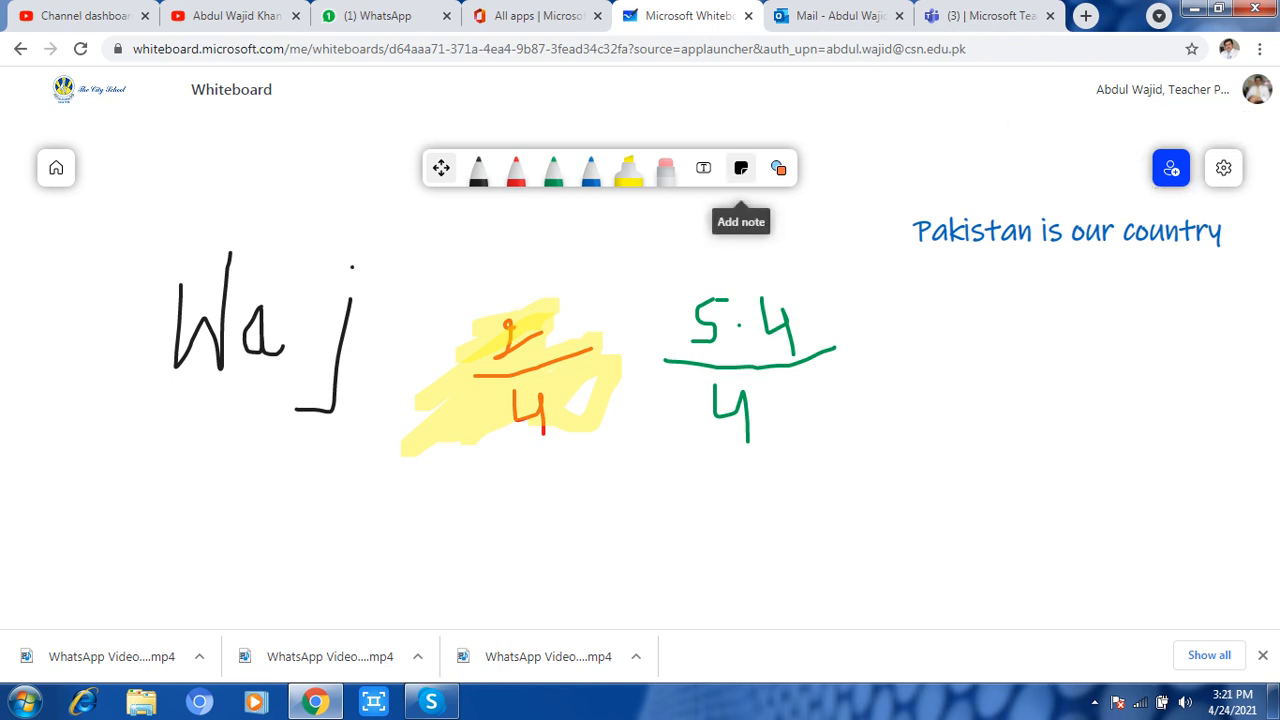
Step: Add a red sticky note and place it below the "Pakistan is our country" text
{"action": "left_click", "coordinate": [741, 168]}
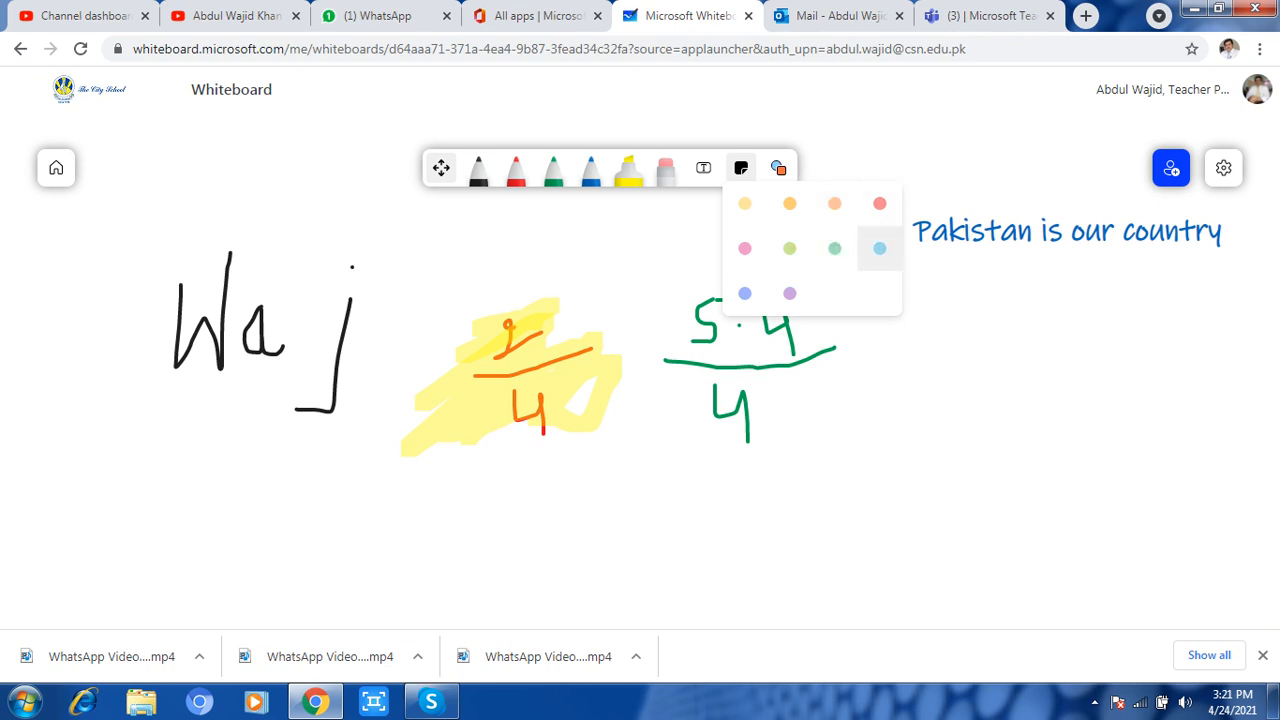
{"action": "left_click", "coordinate": [879, 248]}
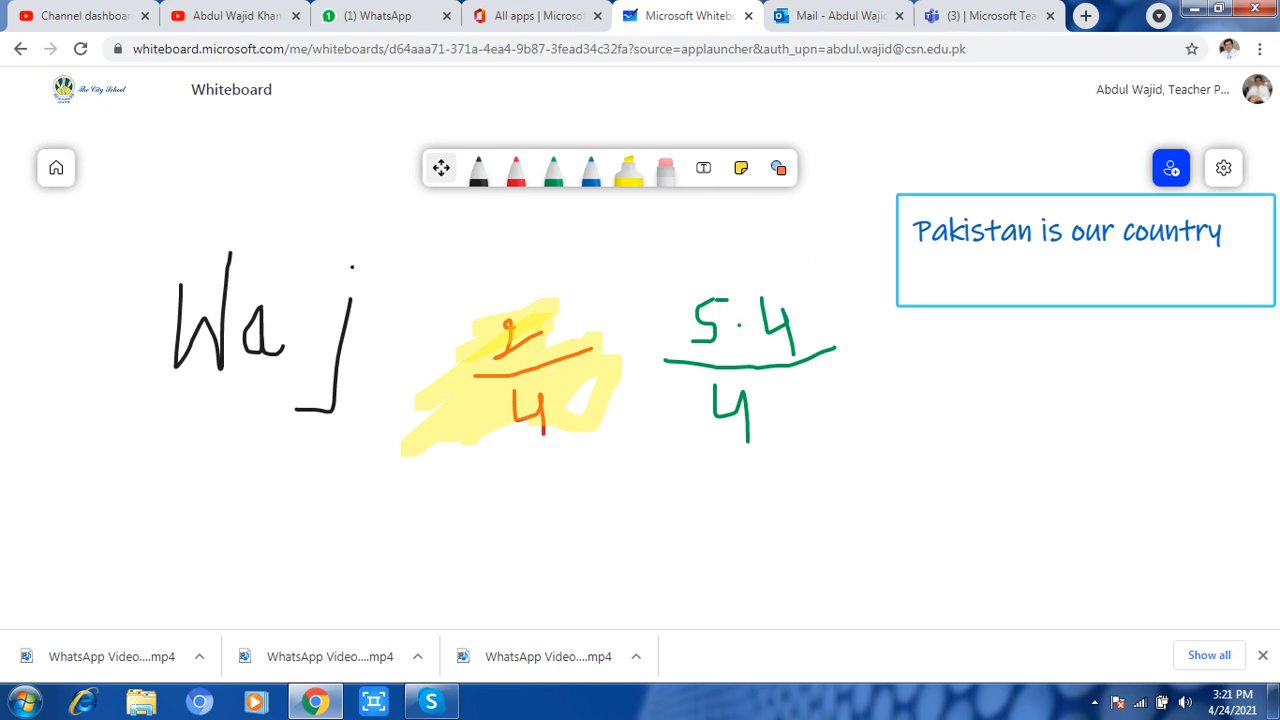
{"action": "left_click", "coordinate": [933, 269]}
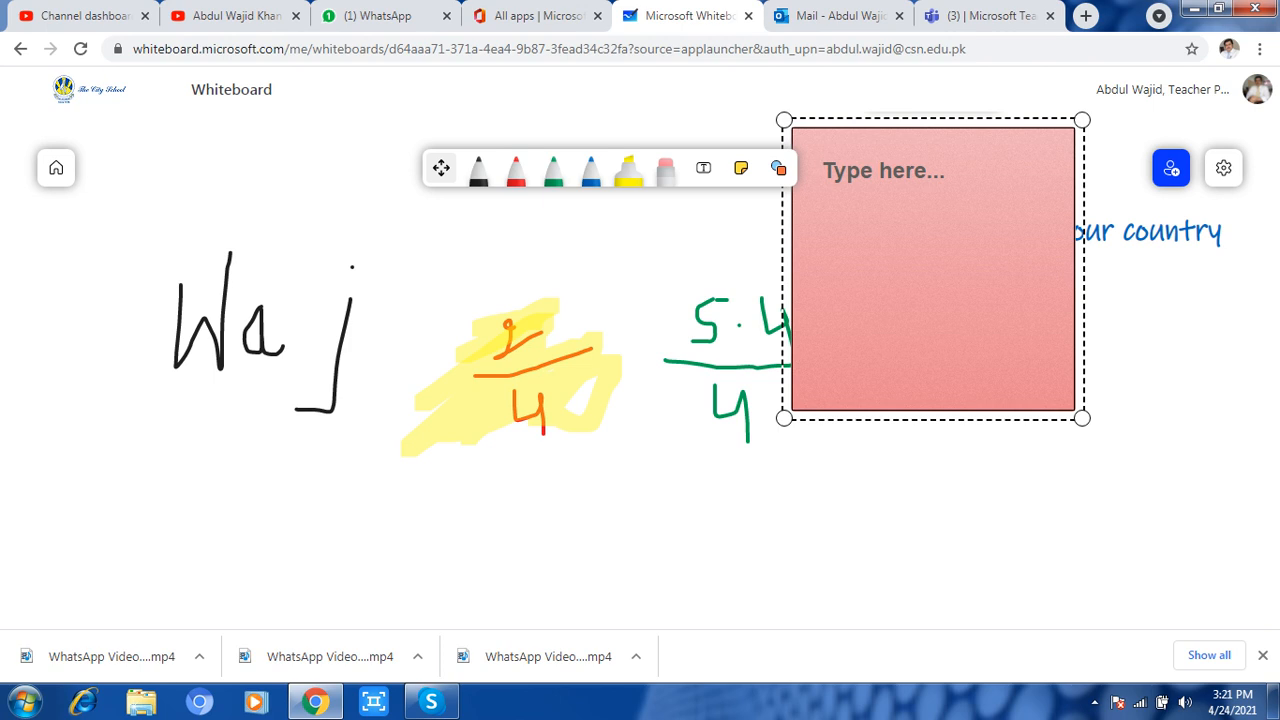
{"action": "left_click_drag", "start_coordinate": [900, 470], "coordinate": [957, 620]}
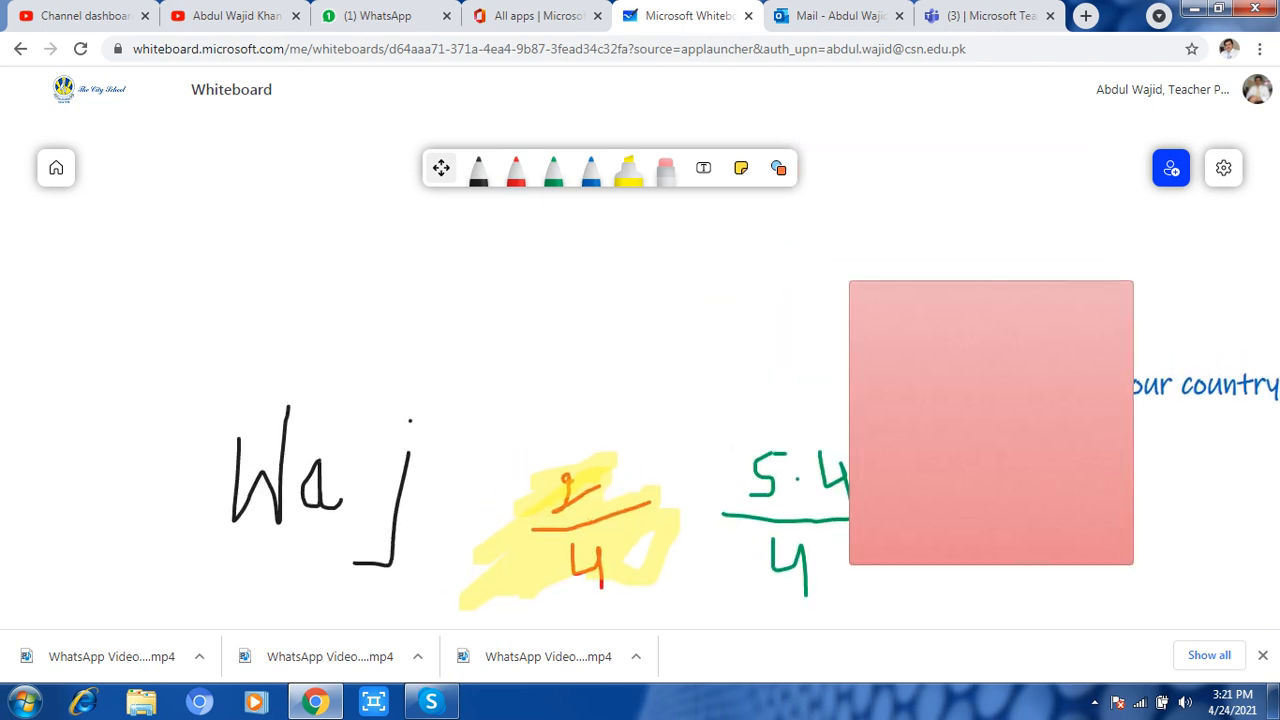
{"action": "left_click_drag", "start_coordinate": [990, 420], "coordinate": [1053, 458]}
Step: Enter "country" in the red note and shrink the note to about half its width and height
{"action": "left_click", "coordinate": [927, 297]}
{"action": "left_click", "coordinate": [927, 297]}
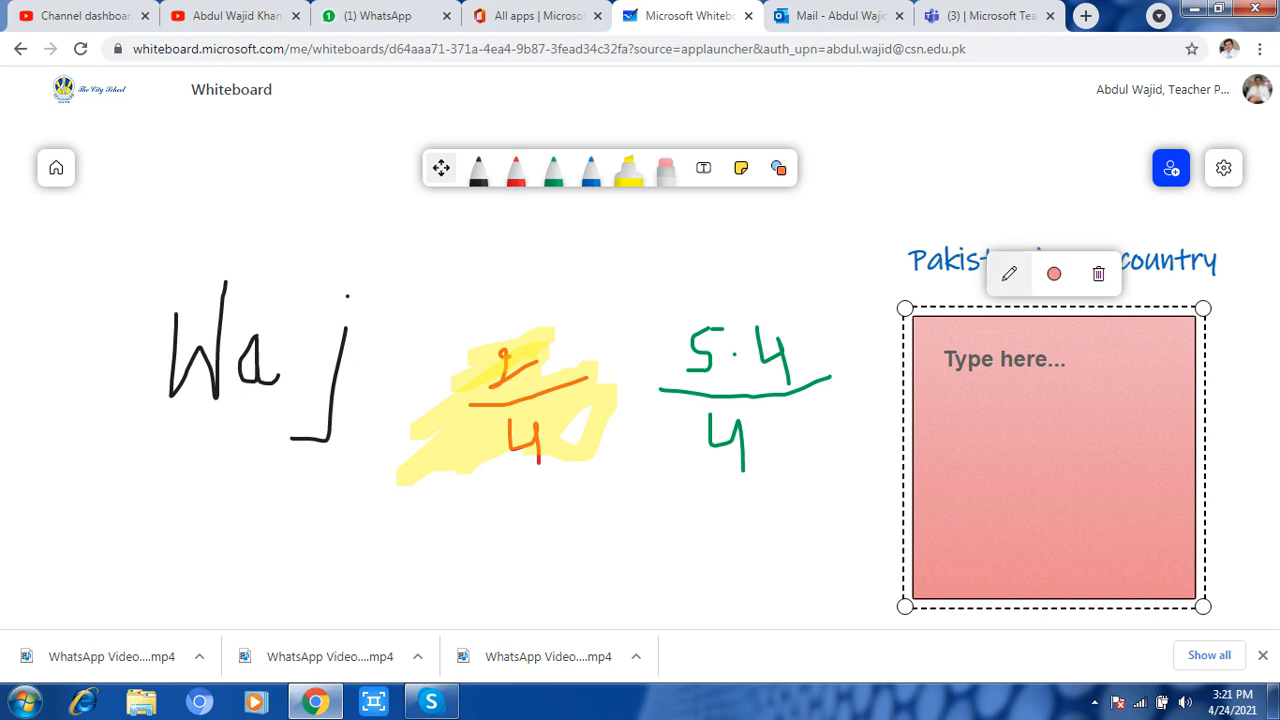
{"action": "left_click", "coordinate": [1009, 273]}
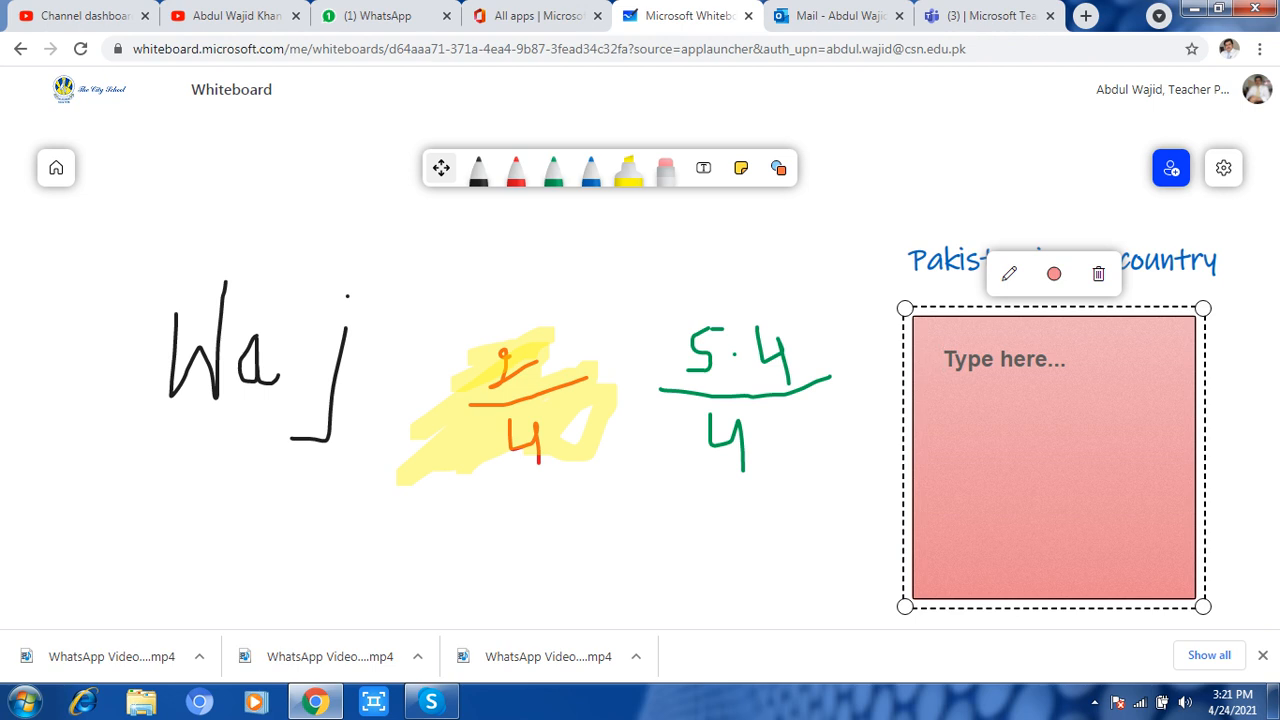
{"action": "type", "text": "contr"}
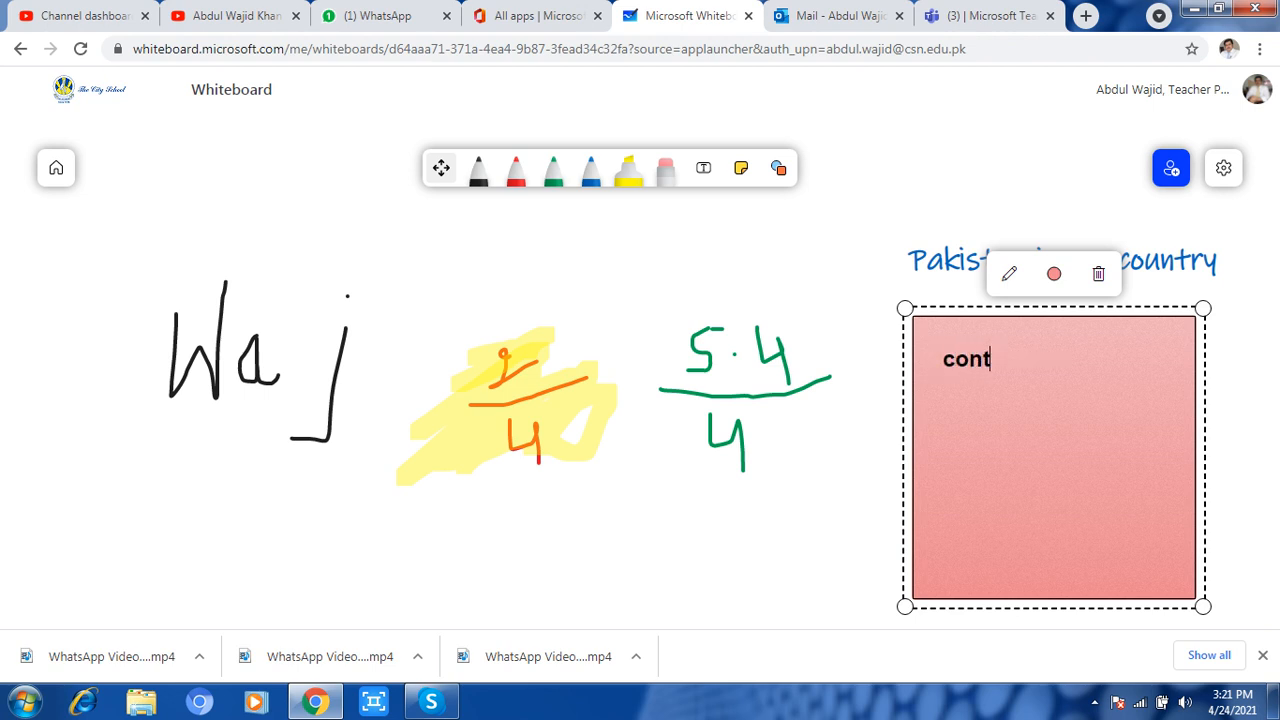
{"action": "key", "text": "BackSpace"}
{"action": "key", "text": "BackSpace"}
{"action": "key", "text": "BackSpace"}
{"action": "type", "text": "untr"}
{"action": "left_click_drag", "start_coordinate": [905, 607], "coordinate": [1039, 472]}
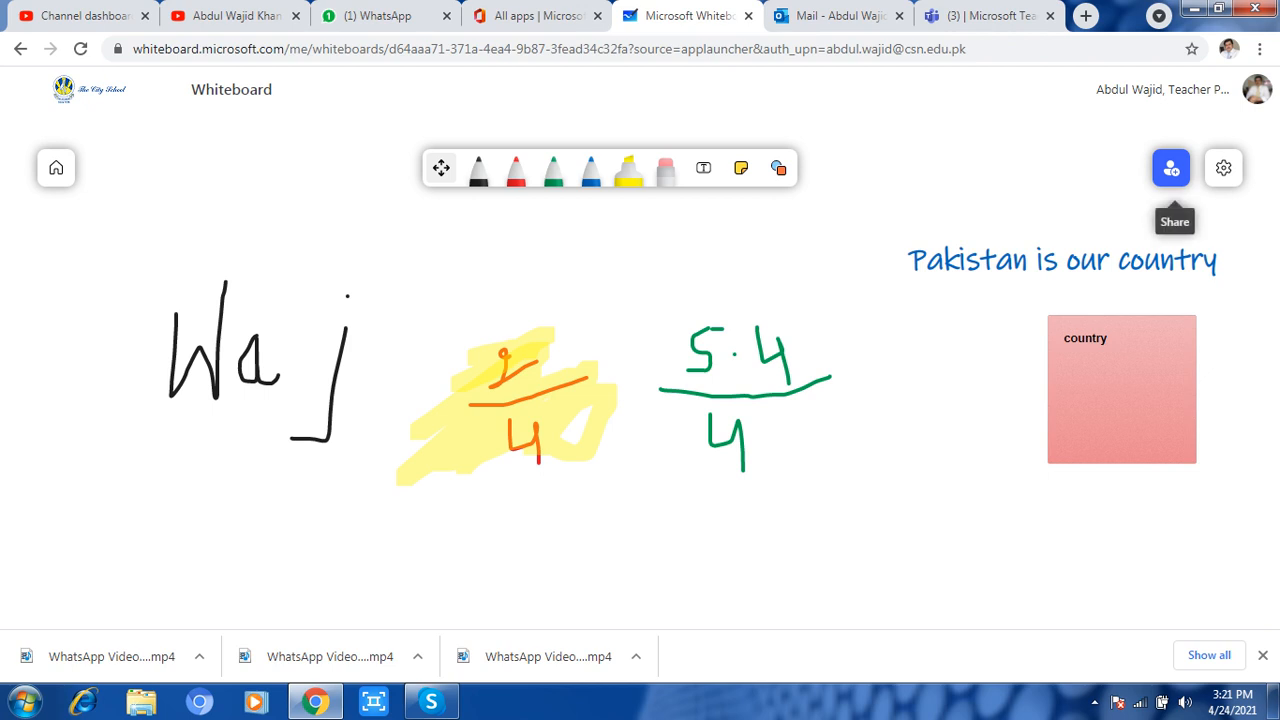
Step: Export the board as a PNG image, view the downloaded Whiteboard.png and close the image viewer
{"action": "left_click", "coordinate": [1223, 168]}
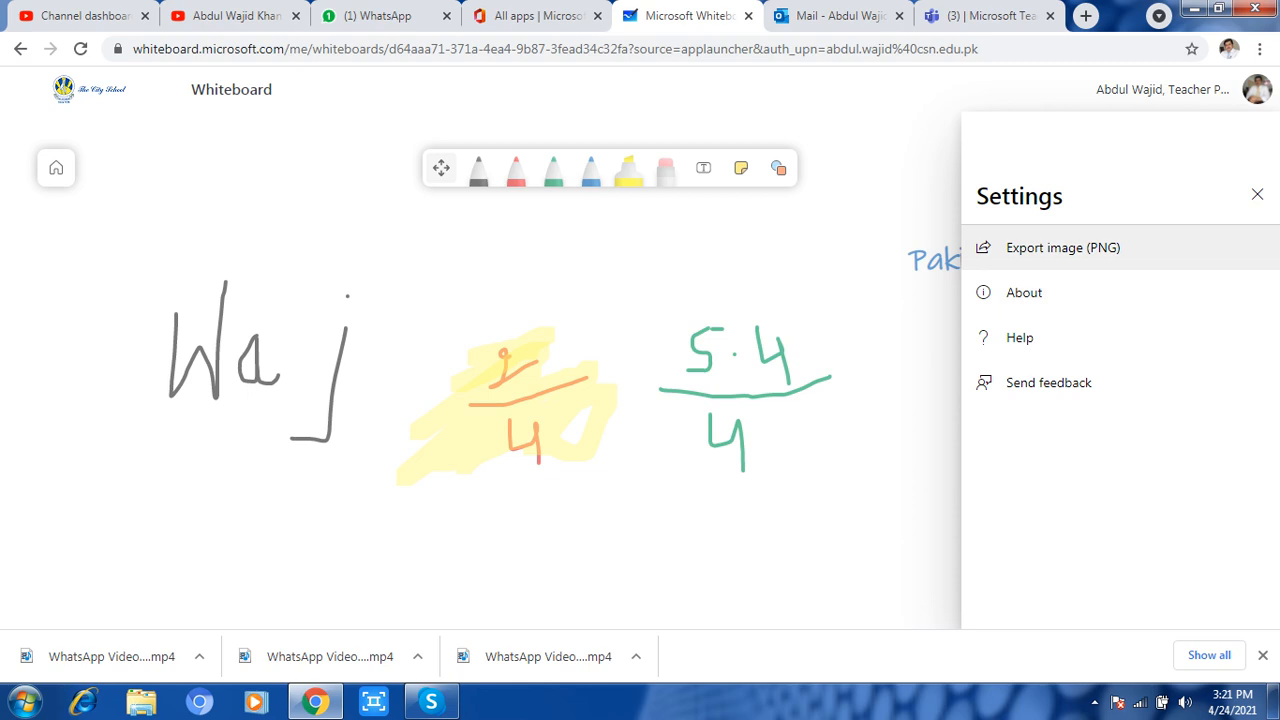
{"action": "left_click", "coordinate": [1063, 247]}
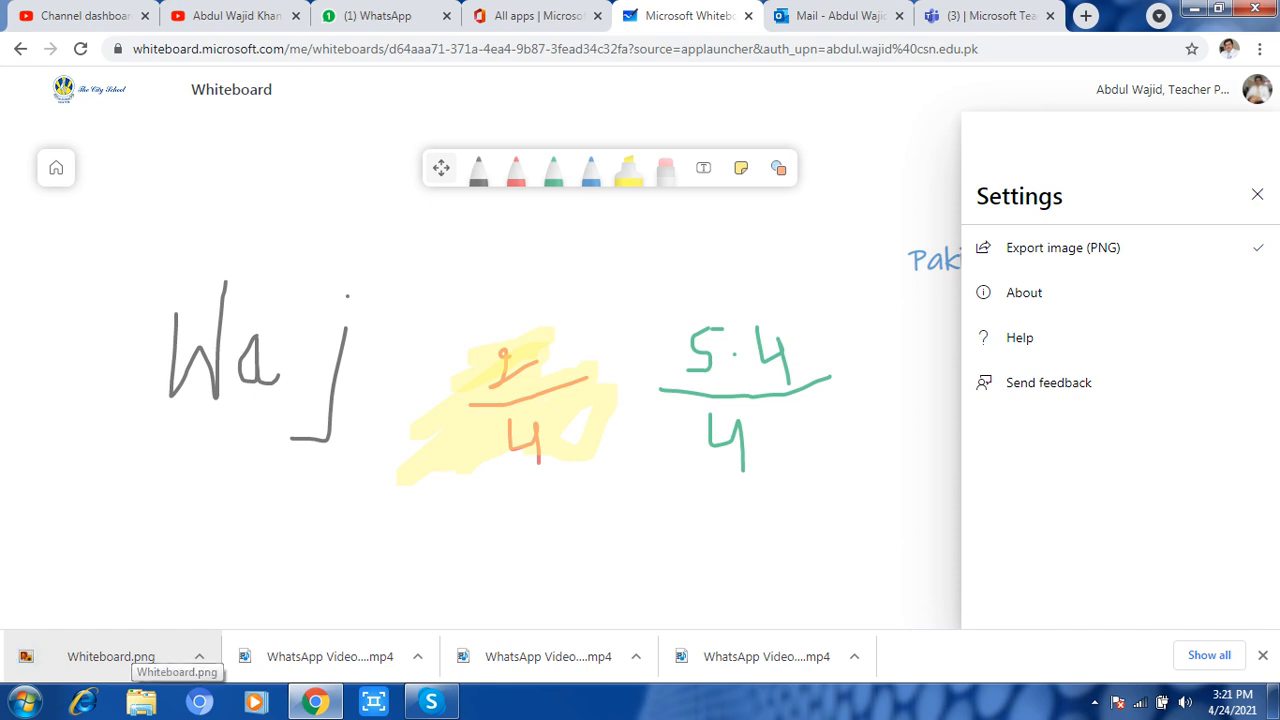
{"action": "left_click", "coordinate": [155, 656]}
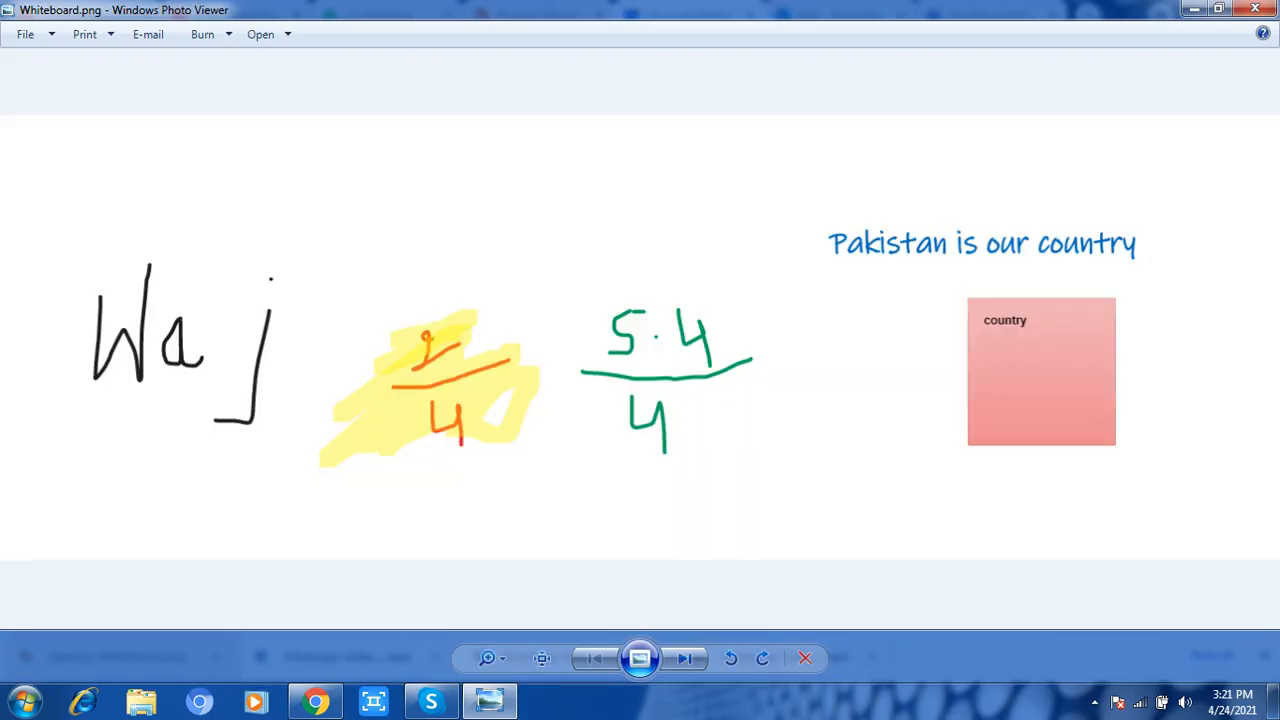
{"action": "key", "text": "alt+F4"}
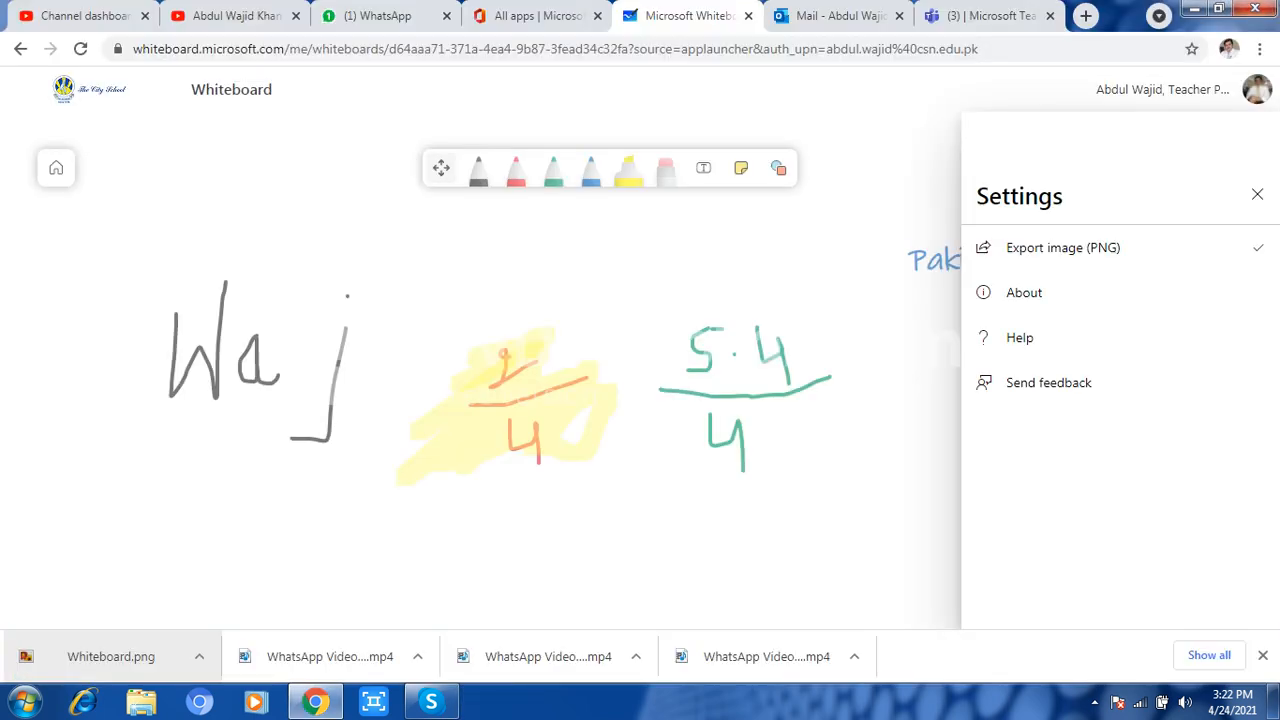
Step: Close the settings and return to the overview of all whiteboards
{"action": "left_click", "coordinate": [56, 168]}
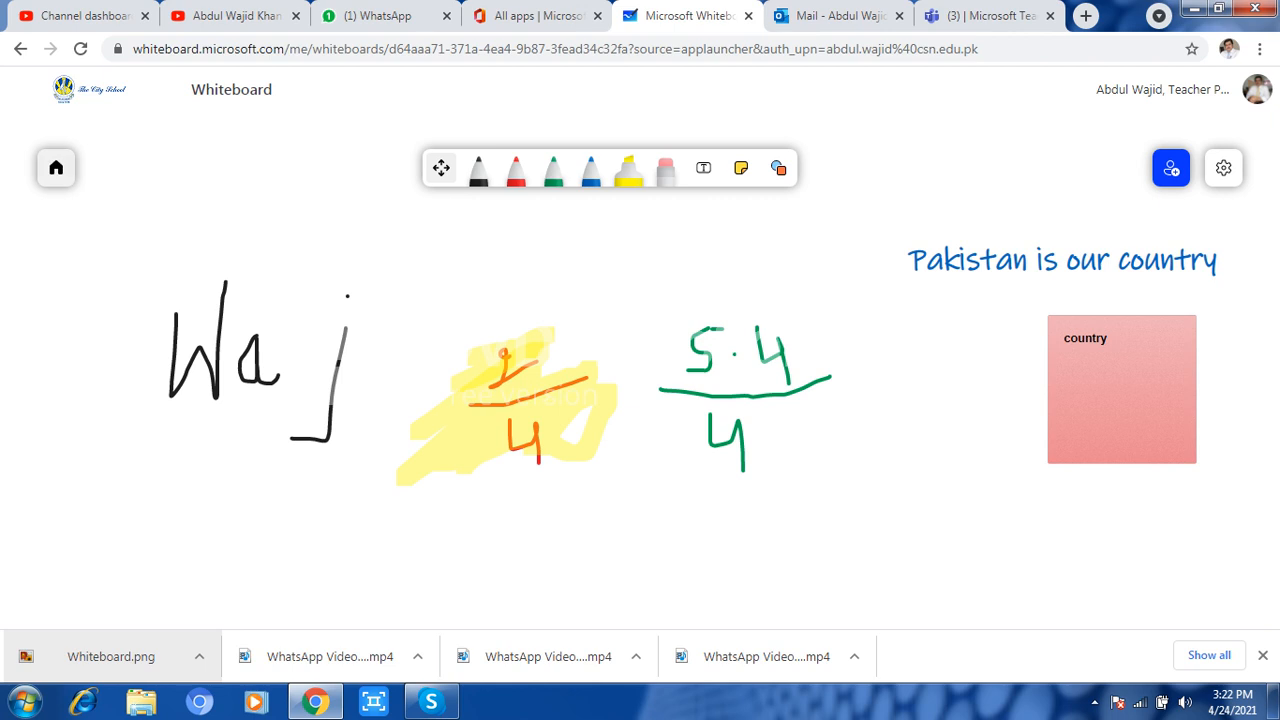
{"action": "left_click", "coordinate": [56, 168]}
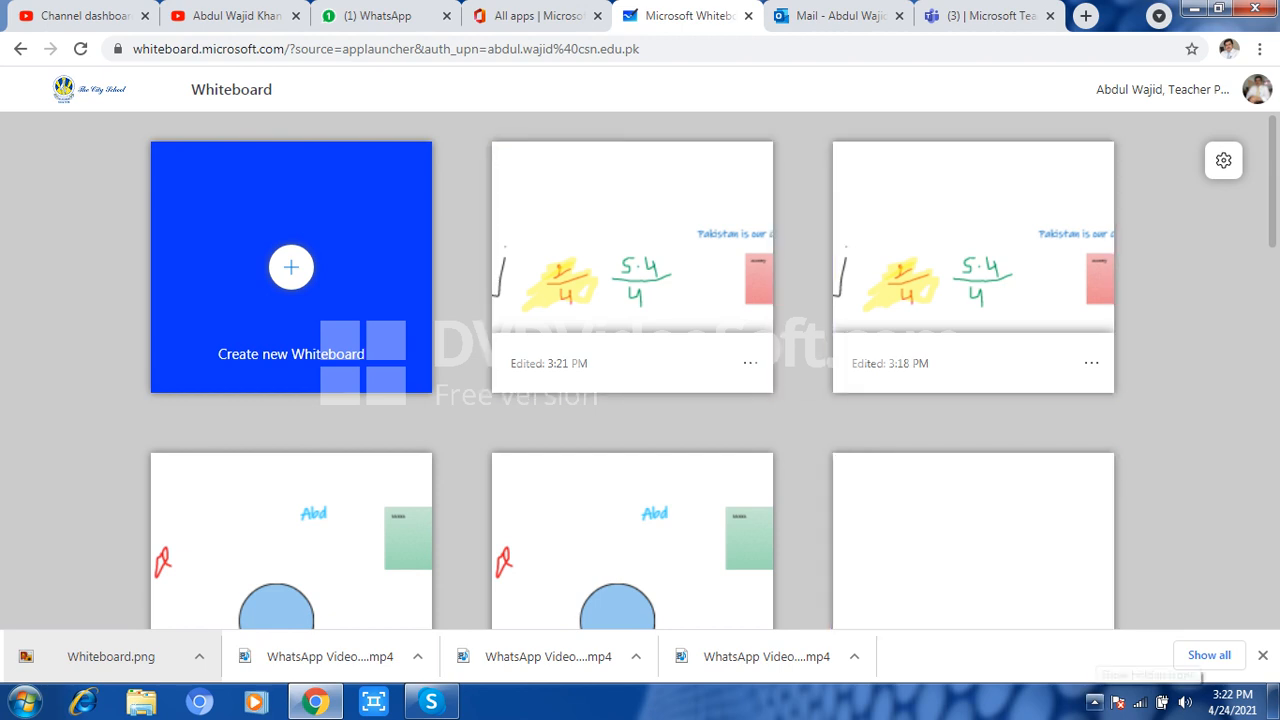
{"action": "left_click", "coordinate": [1095, 701]}
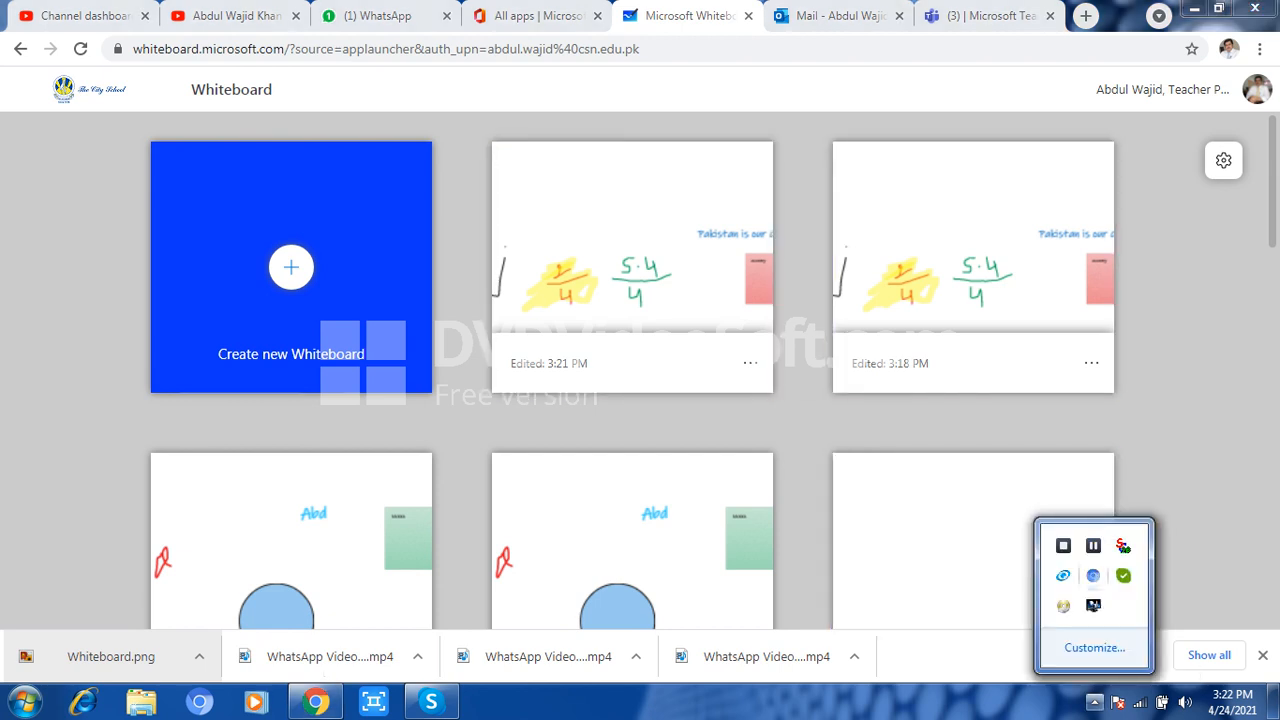